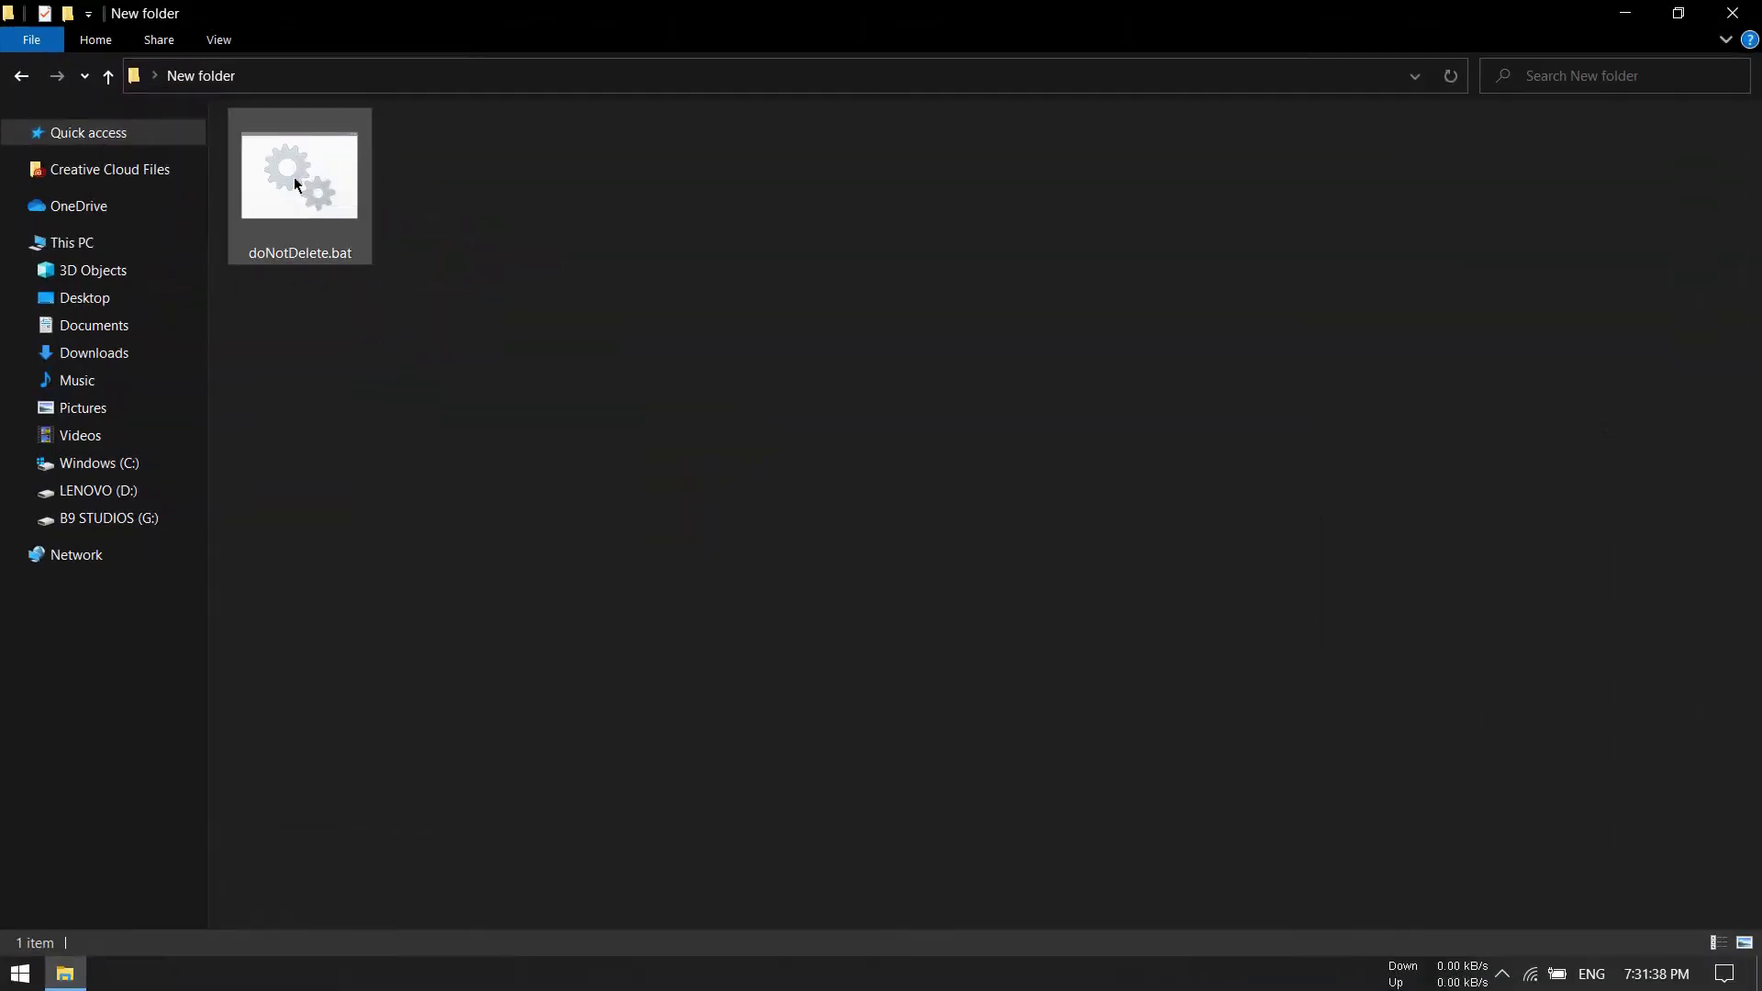
# Step: Run doNotDelete.bat in New folder to bring up the My Folder password prompt
pyautogui.doubleClick(293, 179)
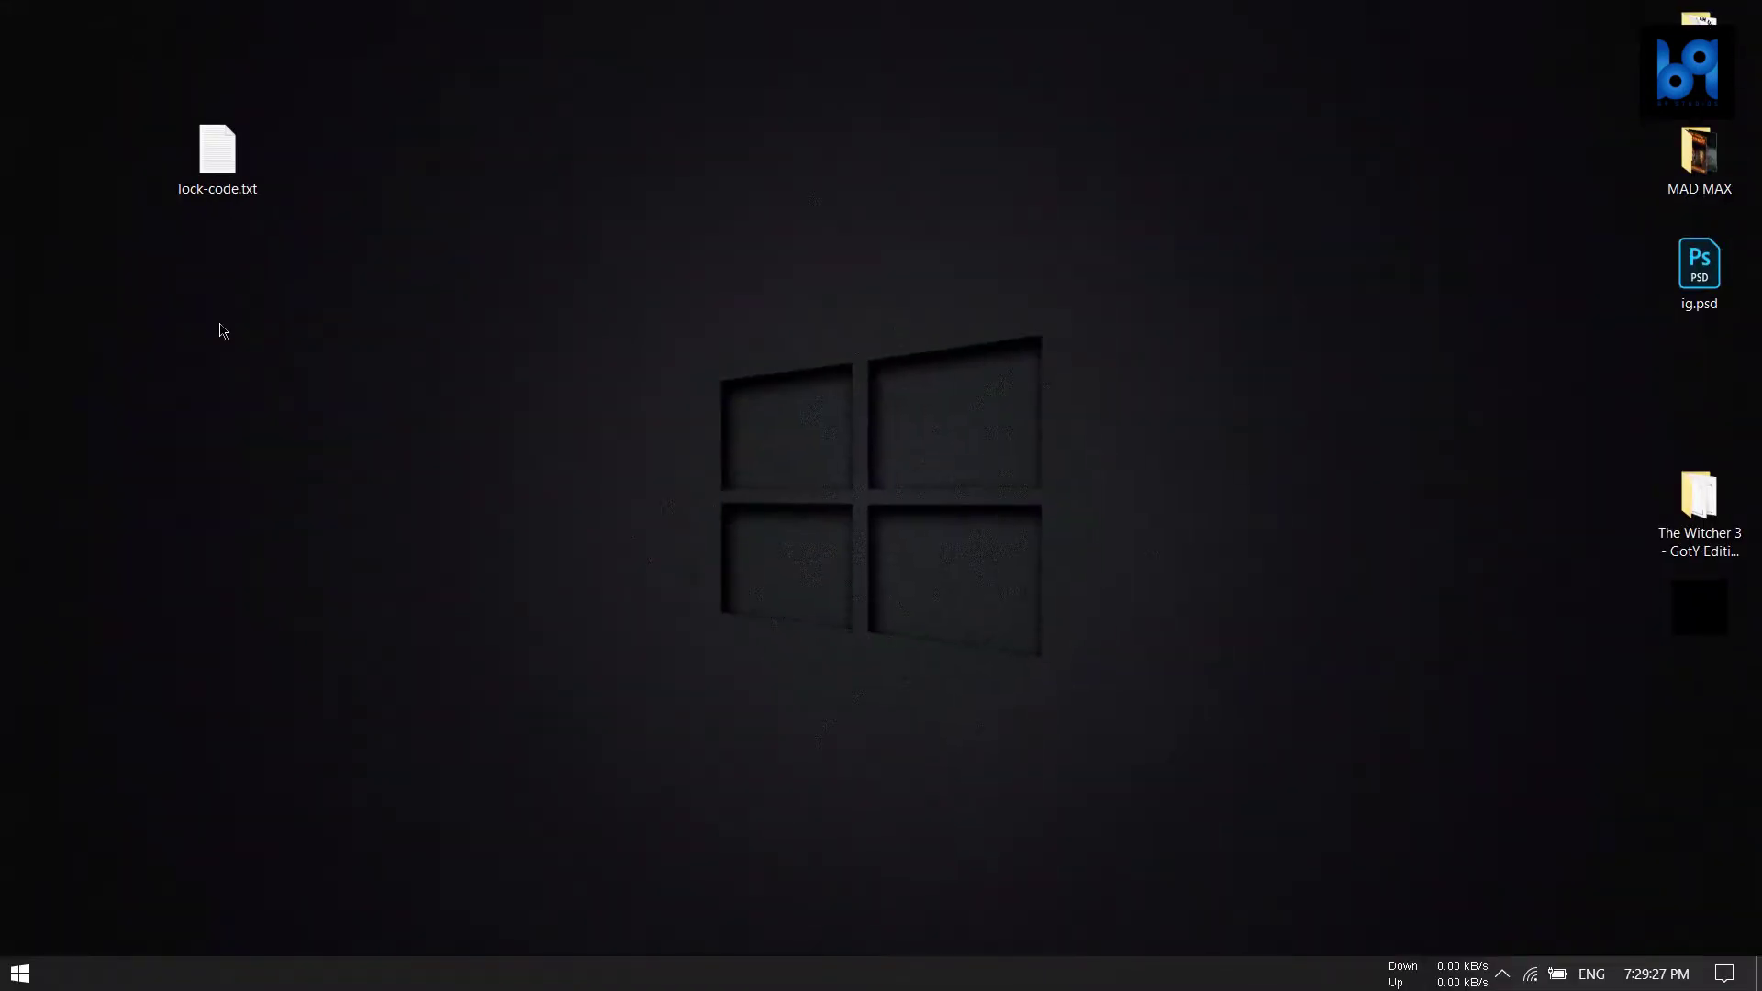
# Step: Create a desktop folder keeping the default name 'New folder'
pyautogui.rightClick(221, 326)
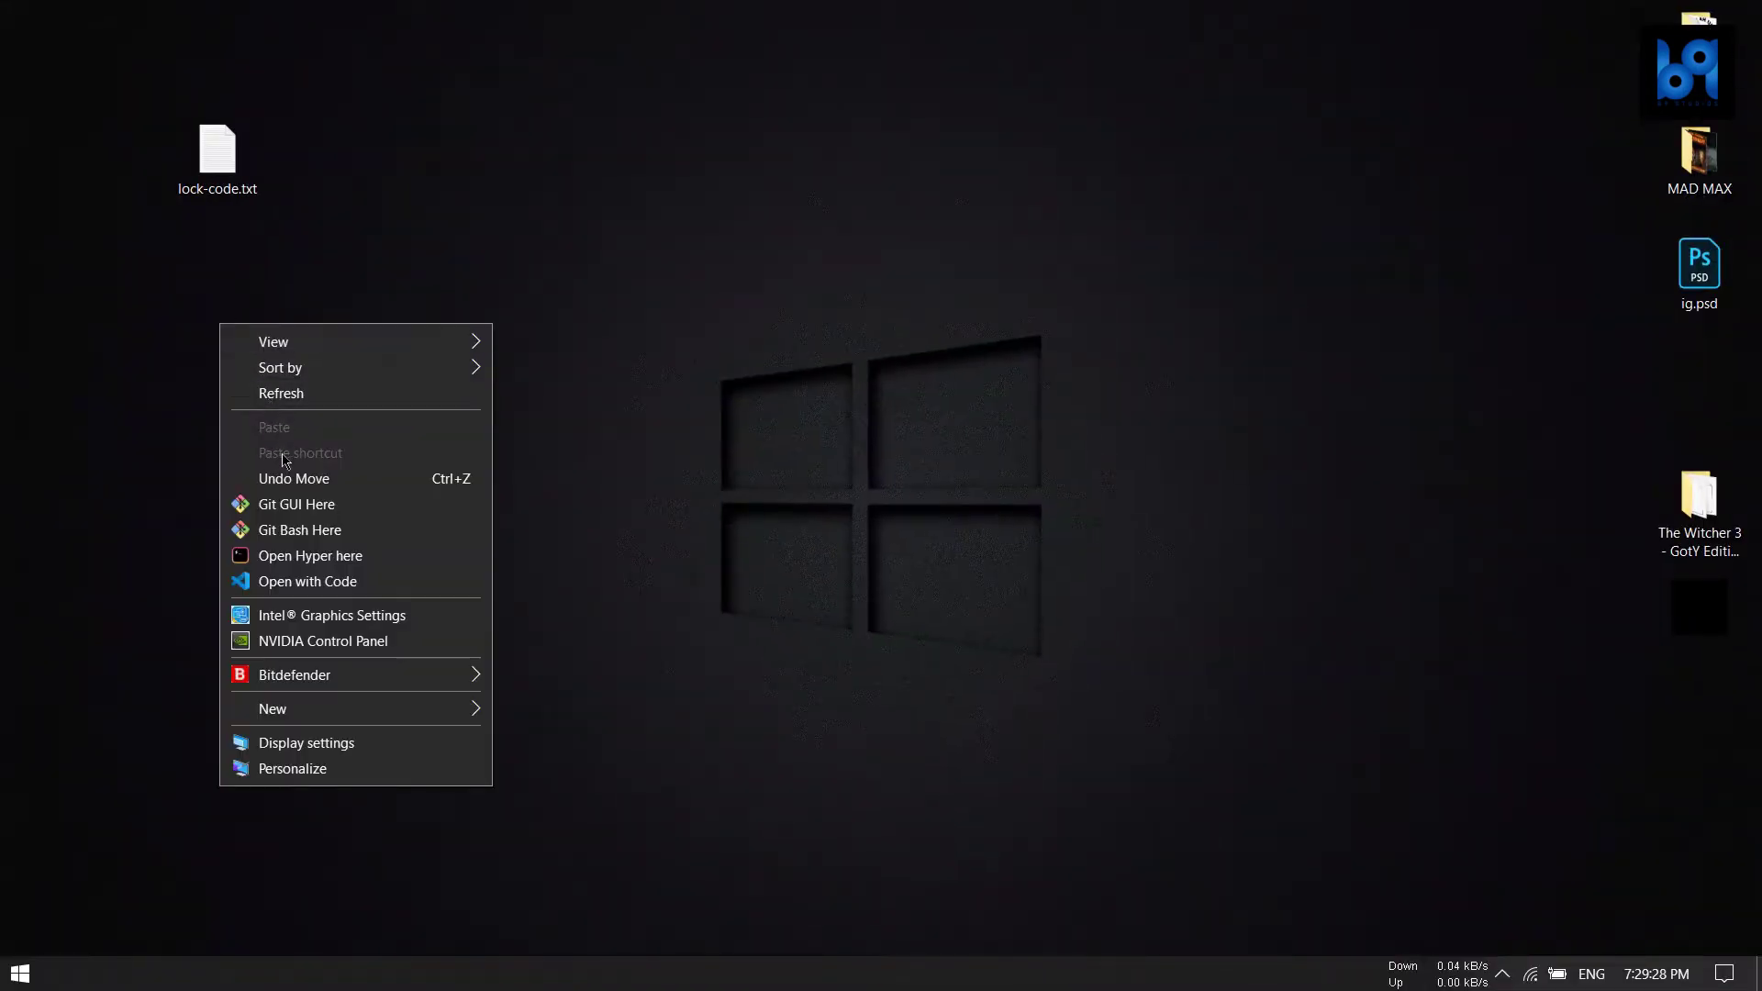
pyautogui.moveTo(348, 710)
pyautogui.click(512, 709)
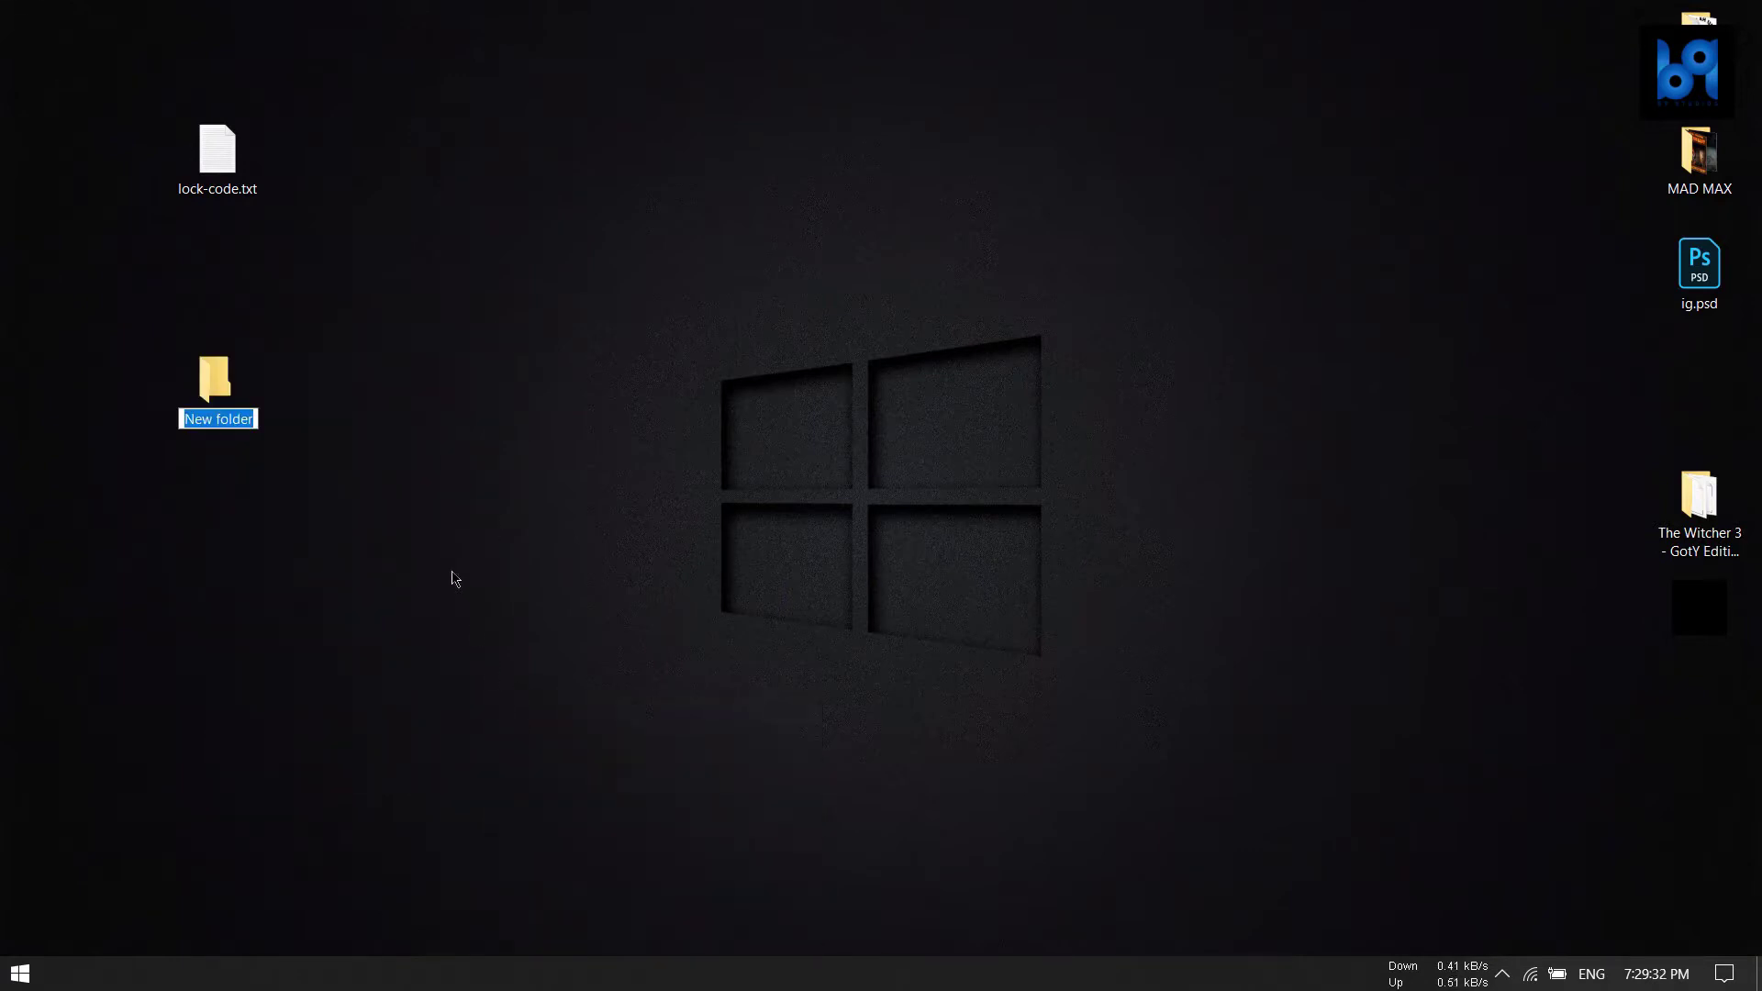
pyautogui.press('Return')
# Step: Copy lock-code.txt from the desktop into New folder, shown in a maximized window
pyautogui.click(221, 159)
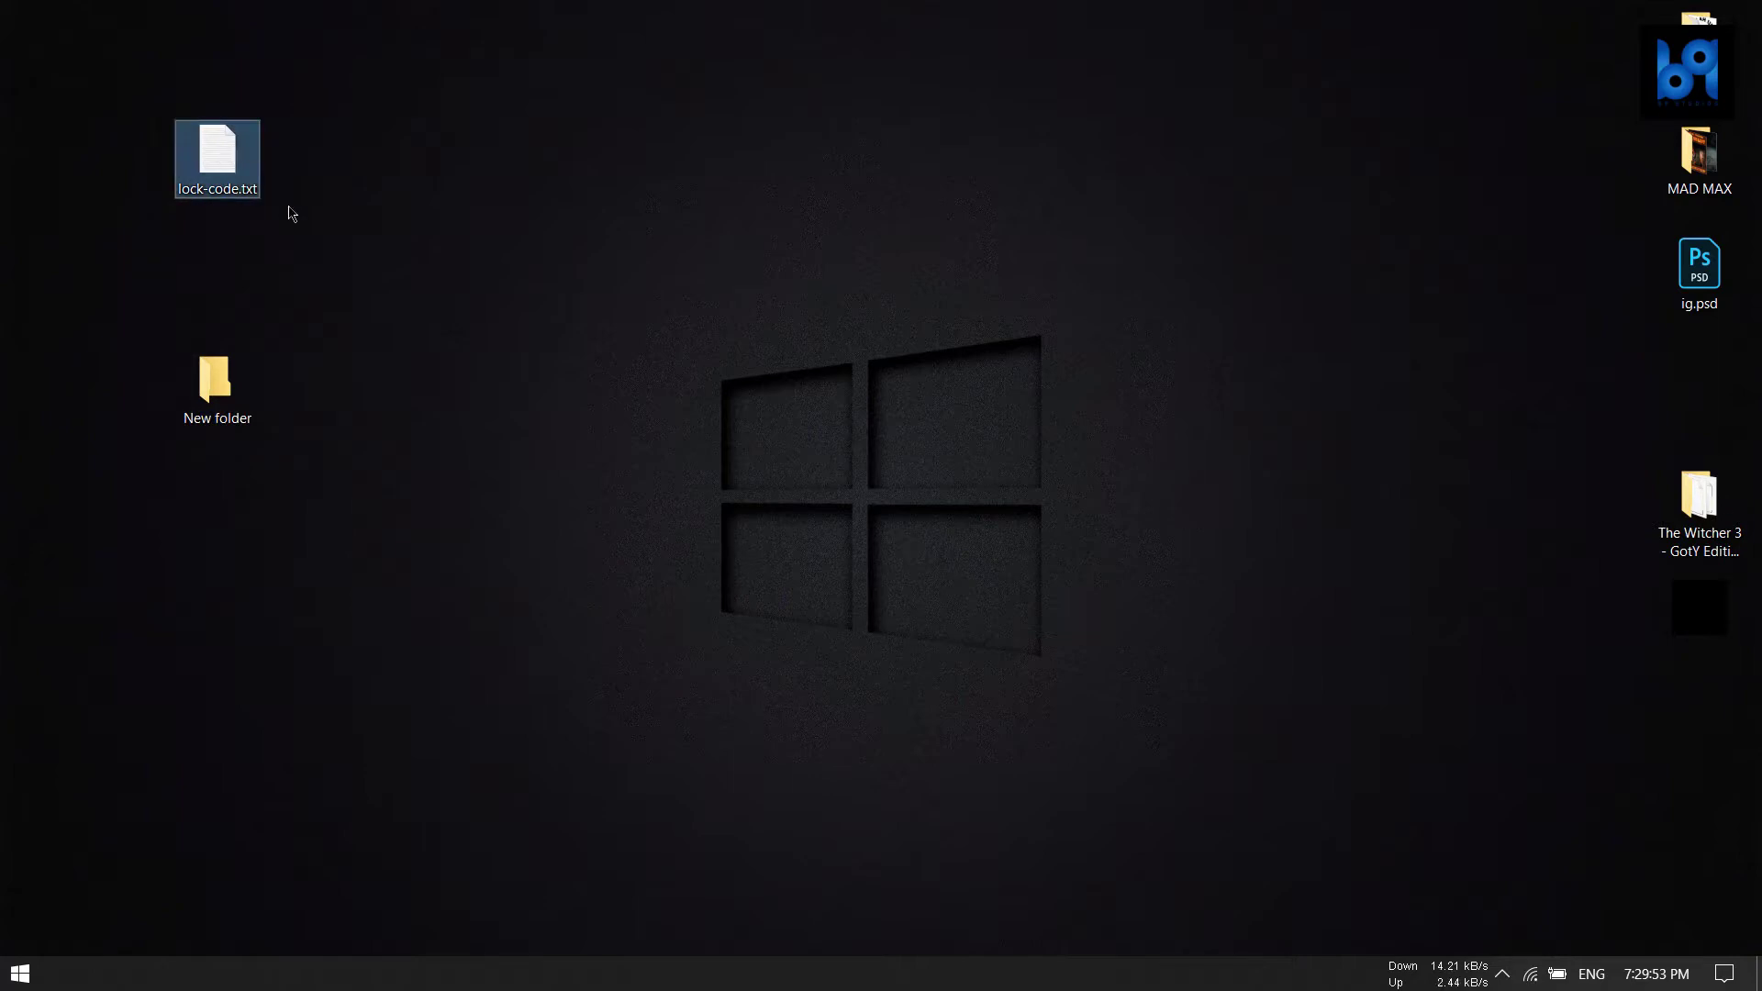
pyautogui.rightClick(220, 149)
pyautogui.click(389, 707)
pyautogui.click(223, 400)
pyautogui.doubleClick(223, 400)
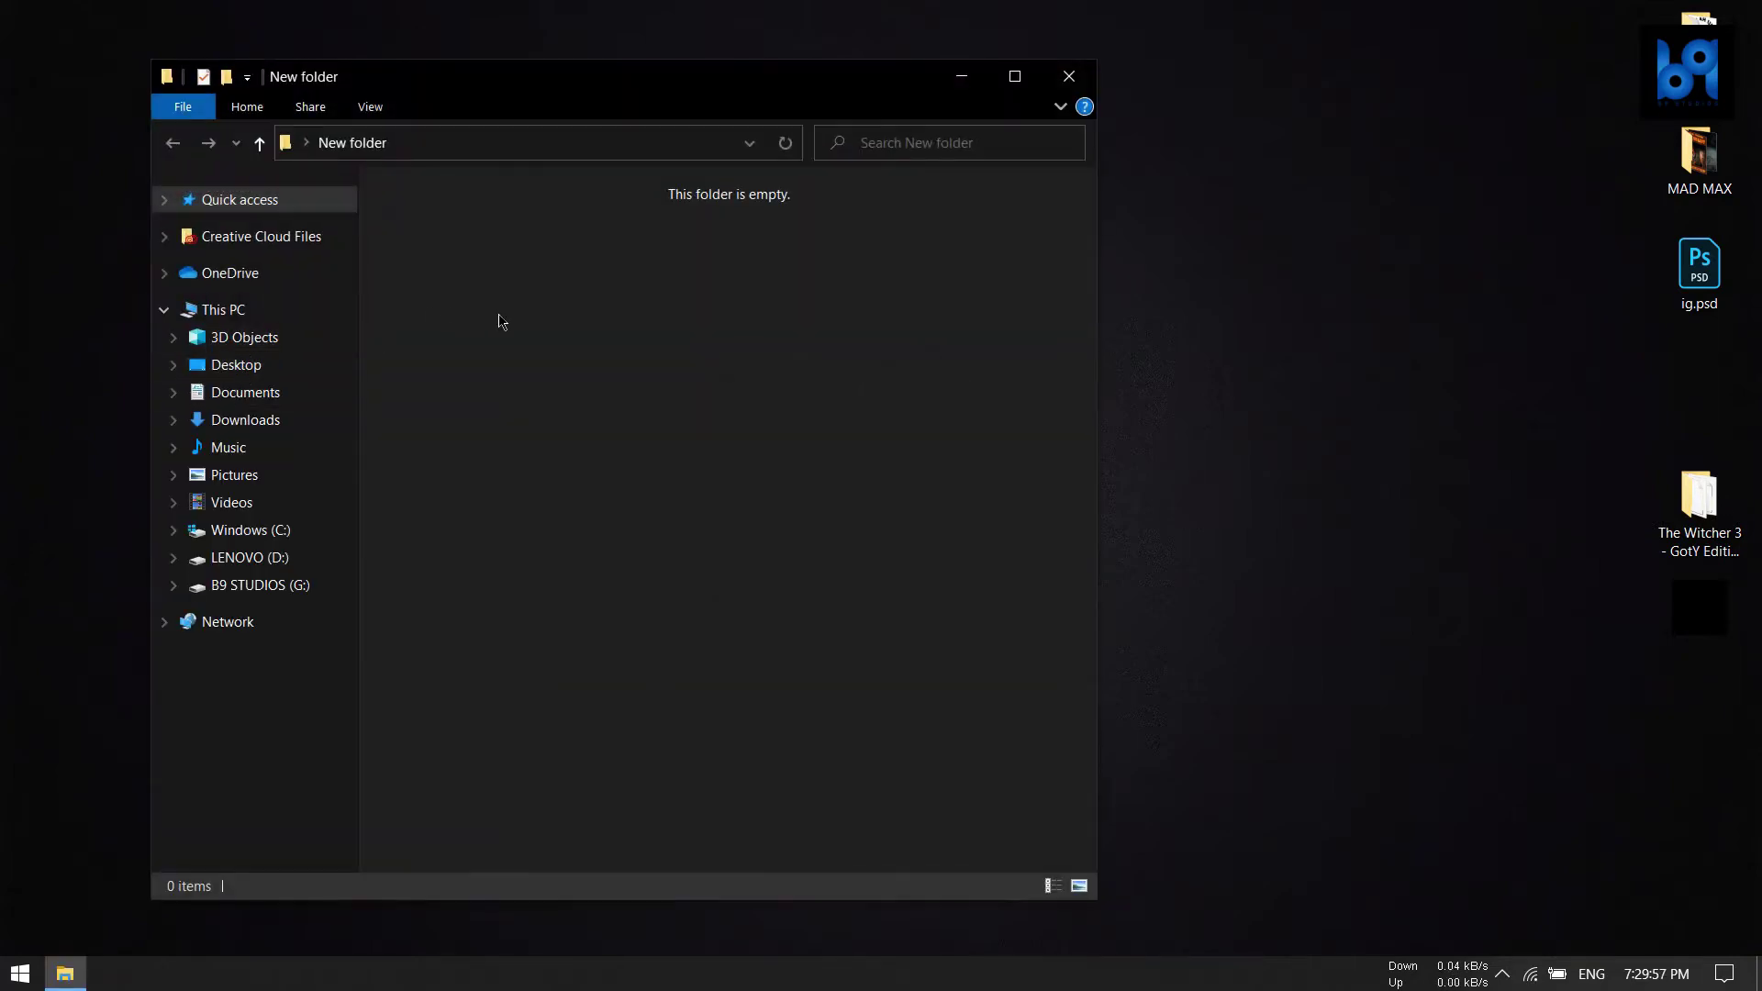
pyautogui.rightClick(509, 320)
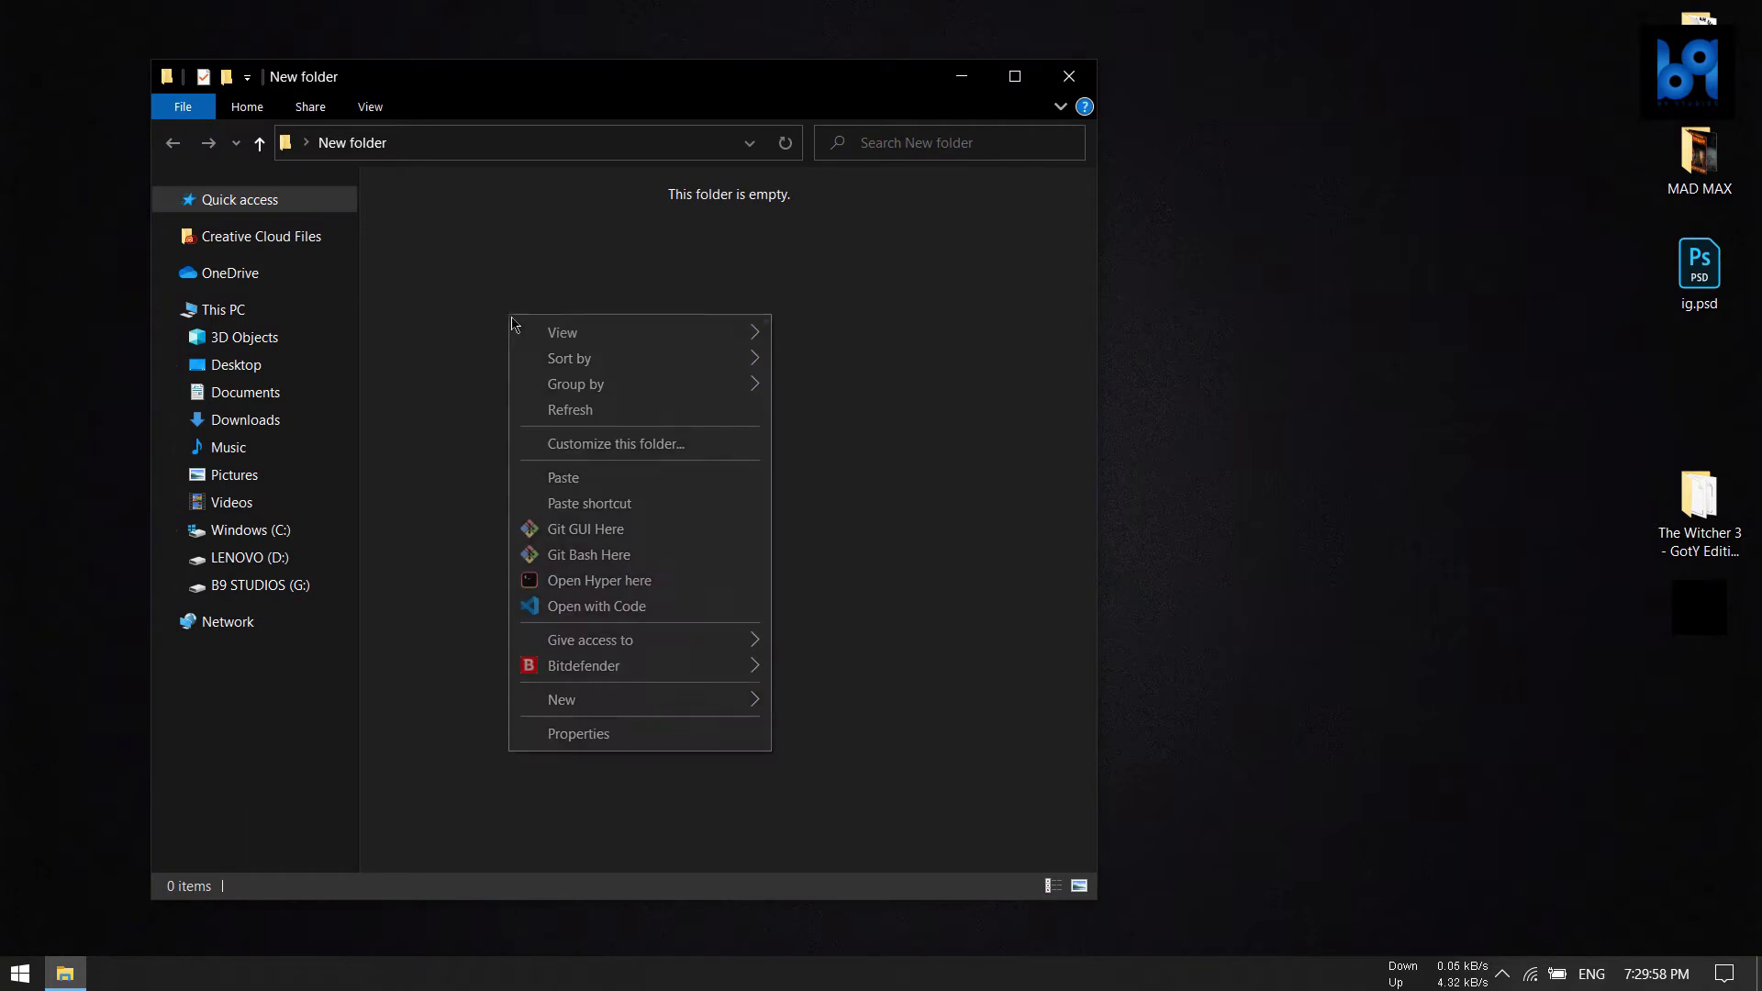
pyautogui.click(571, 483)
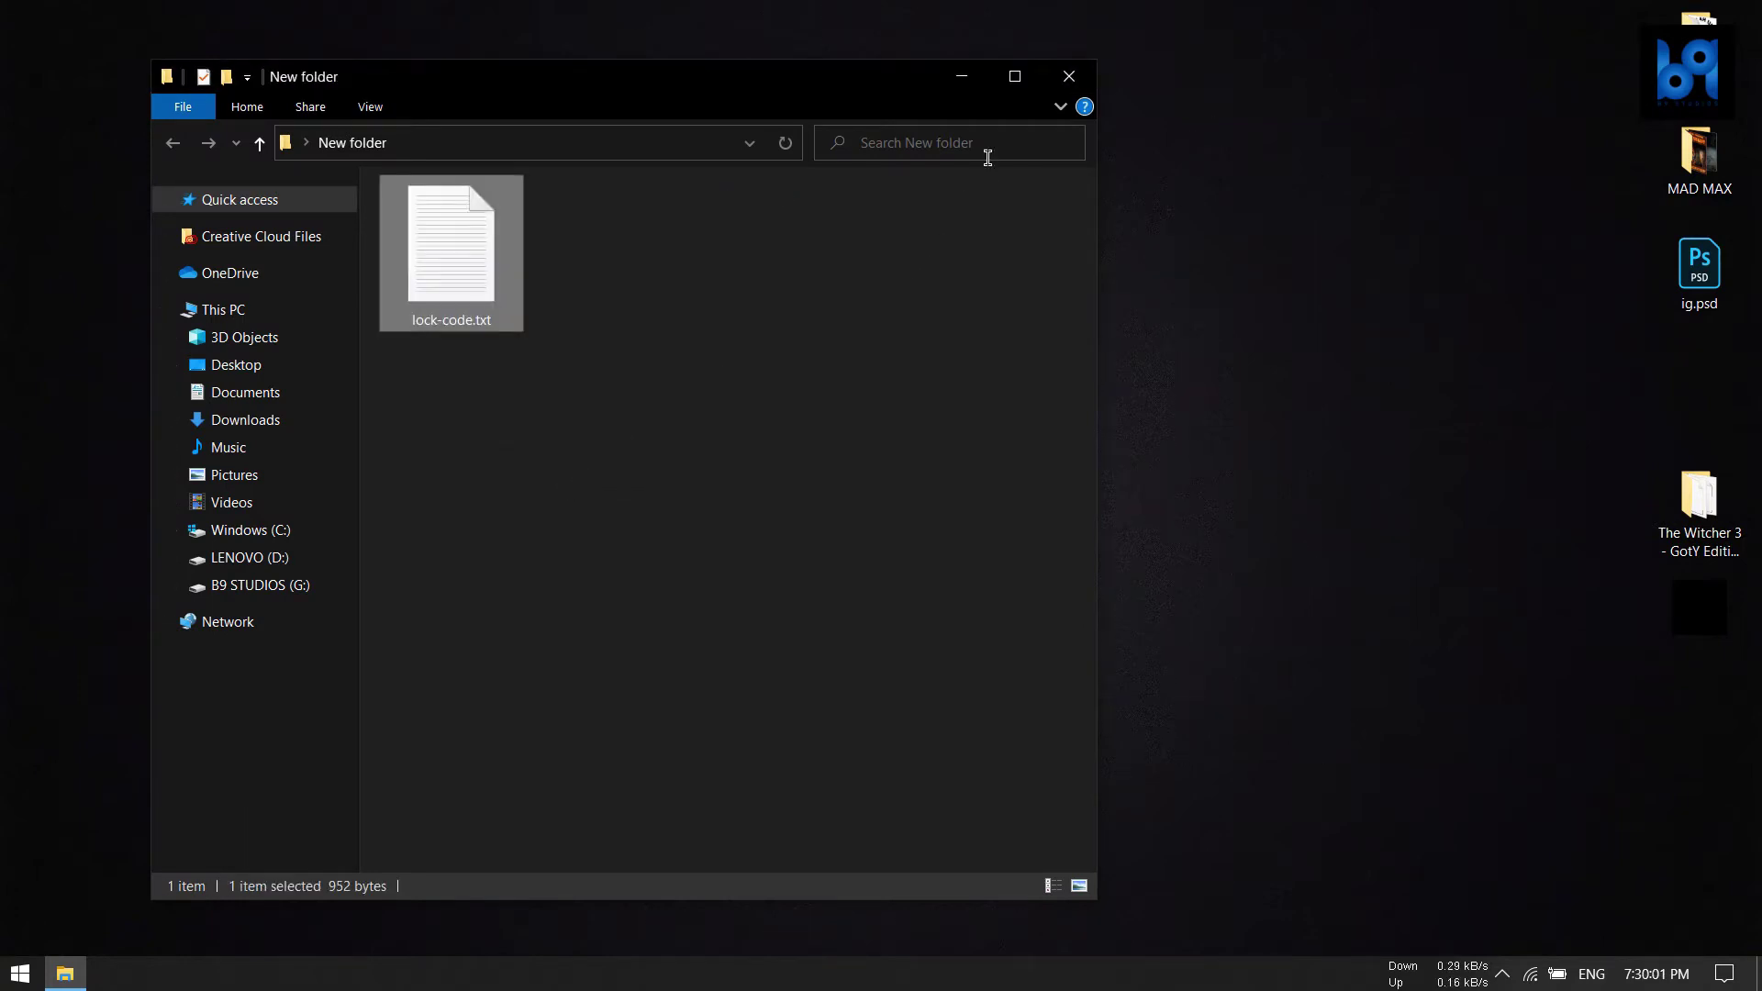
pyautogui.click(1025, 84)
pyautogui.click(294, 186)
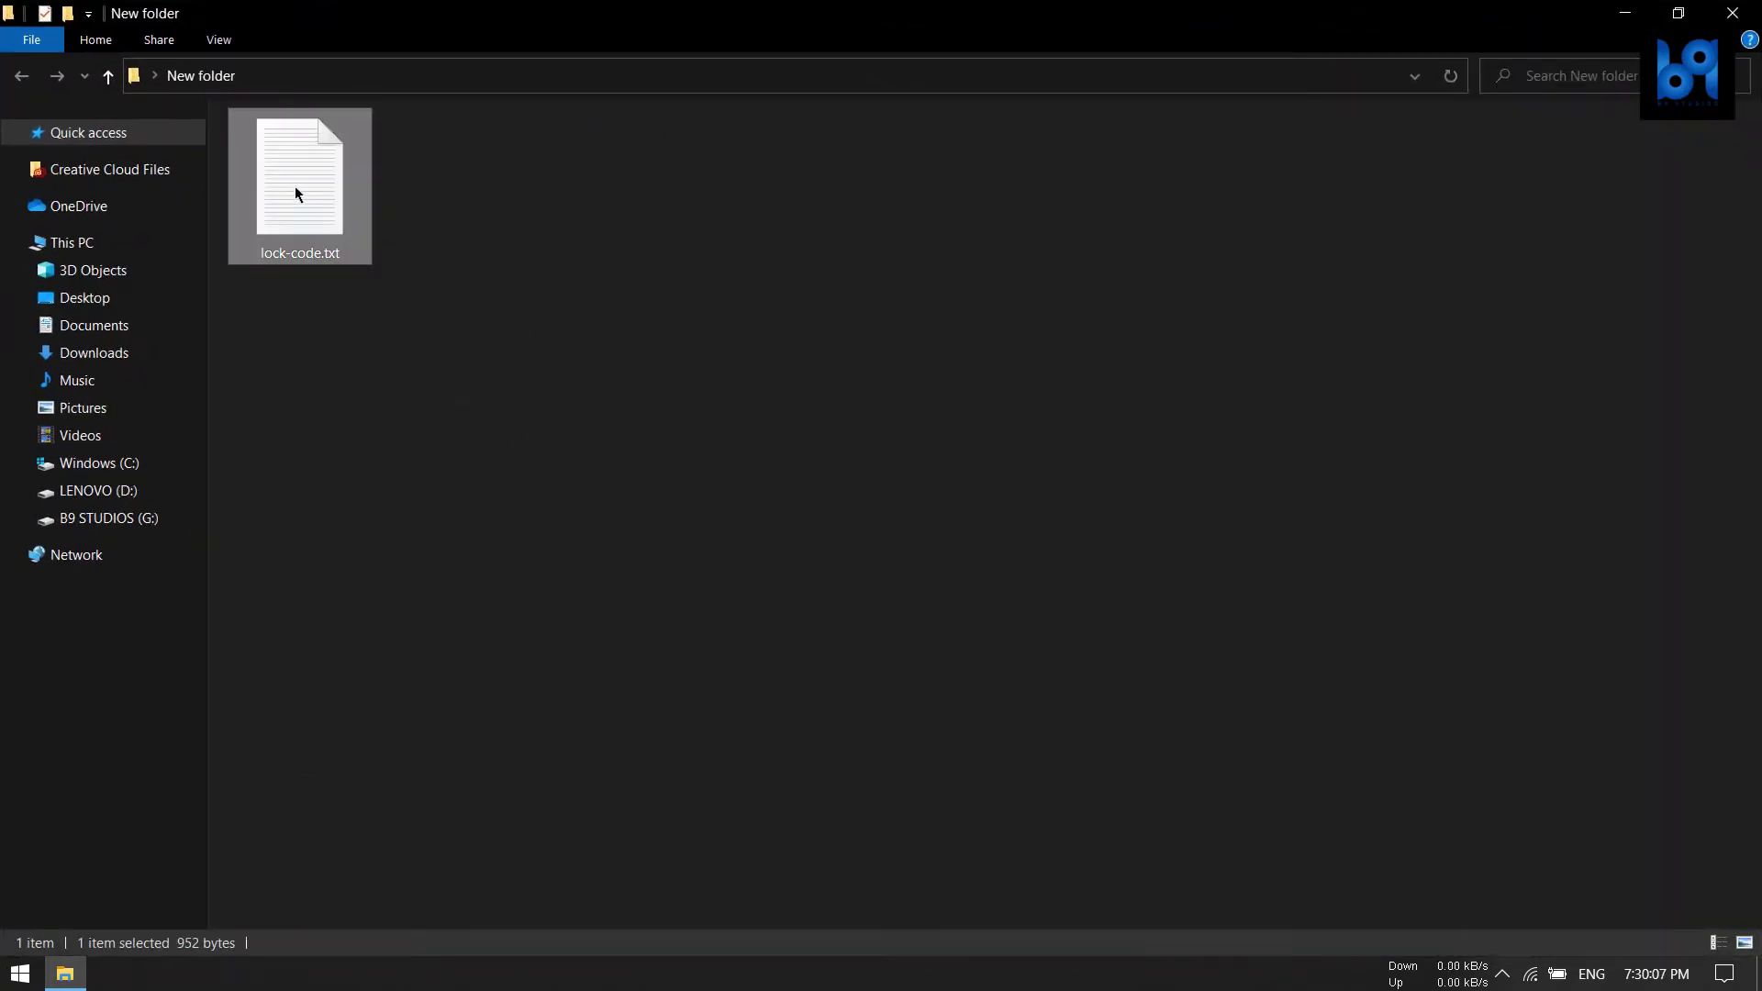
pyautogui.doubleClick(295, 185)
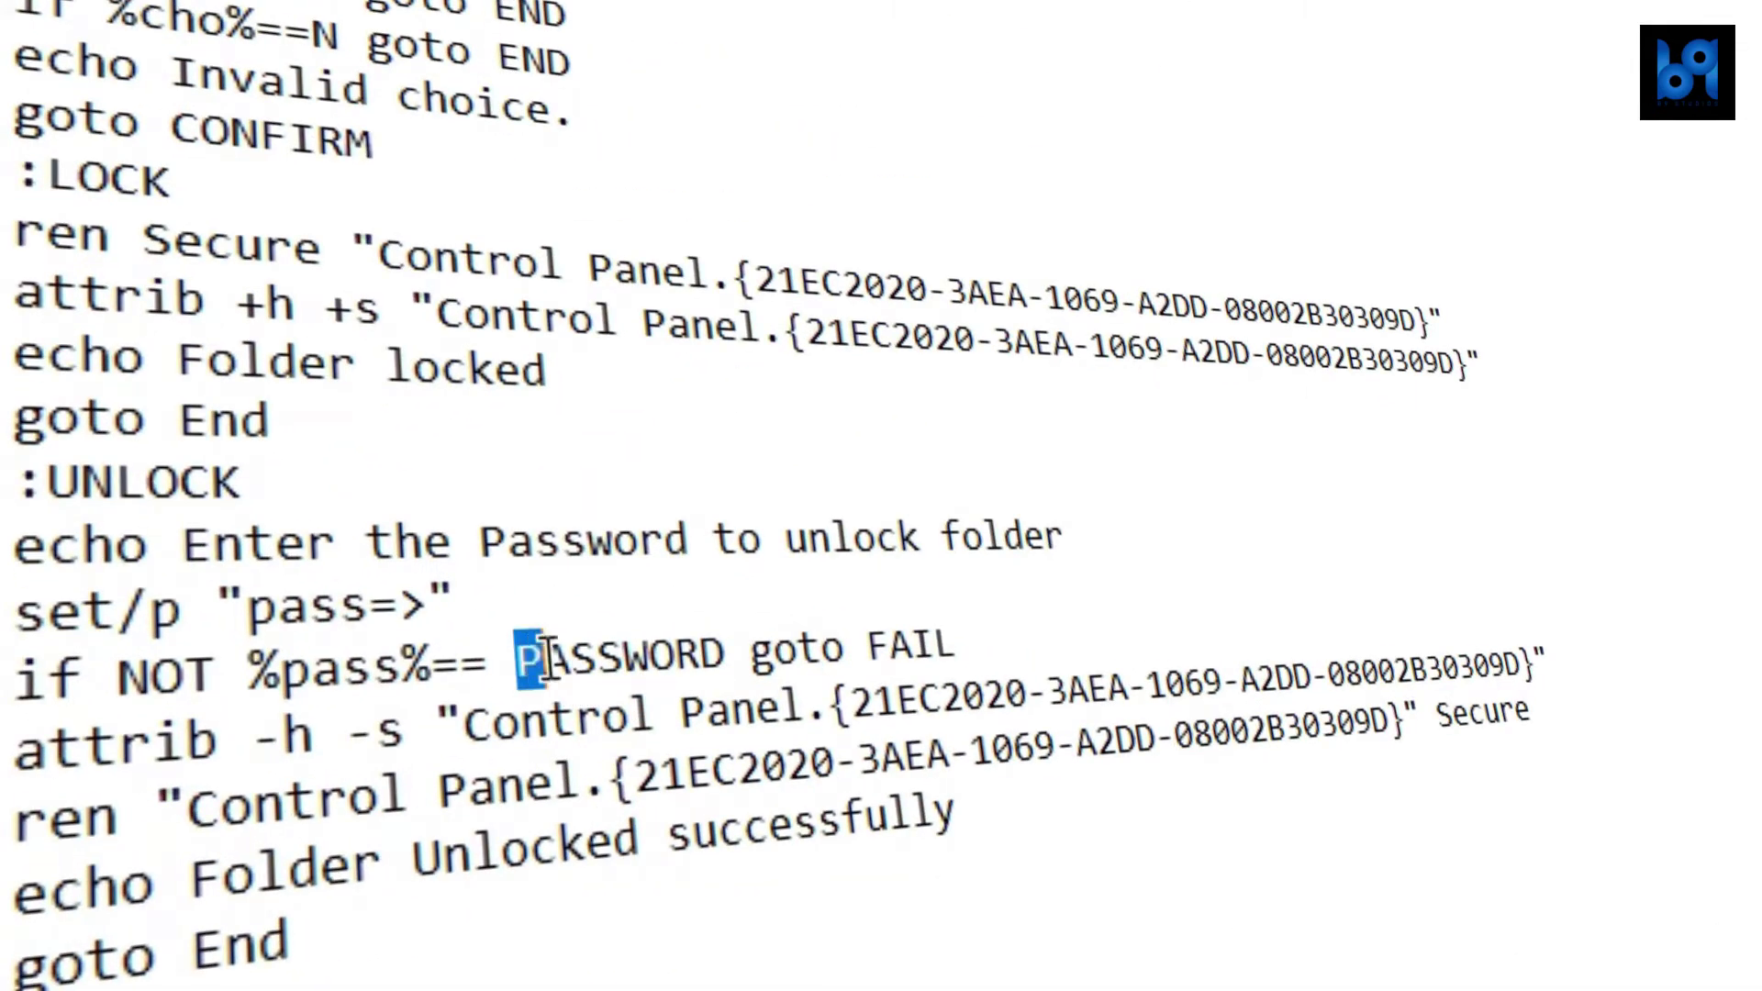
pyautogui.moveTo(547, 655); pyautogui.dragTo(697, 631)
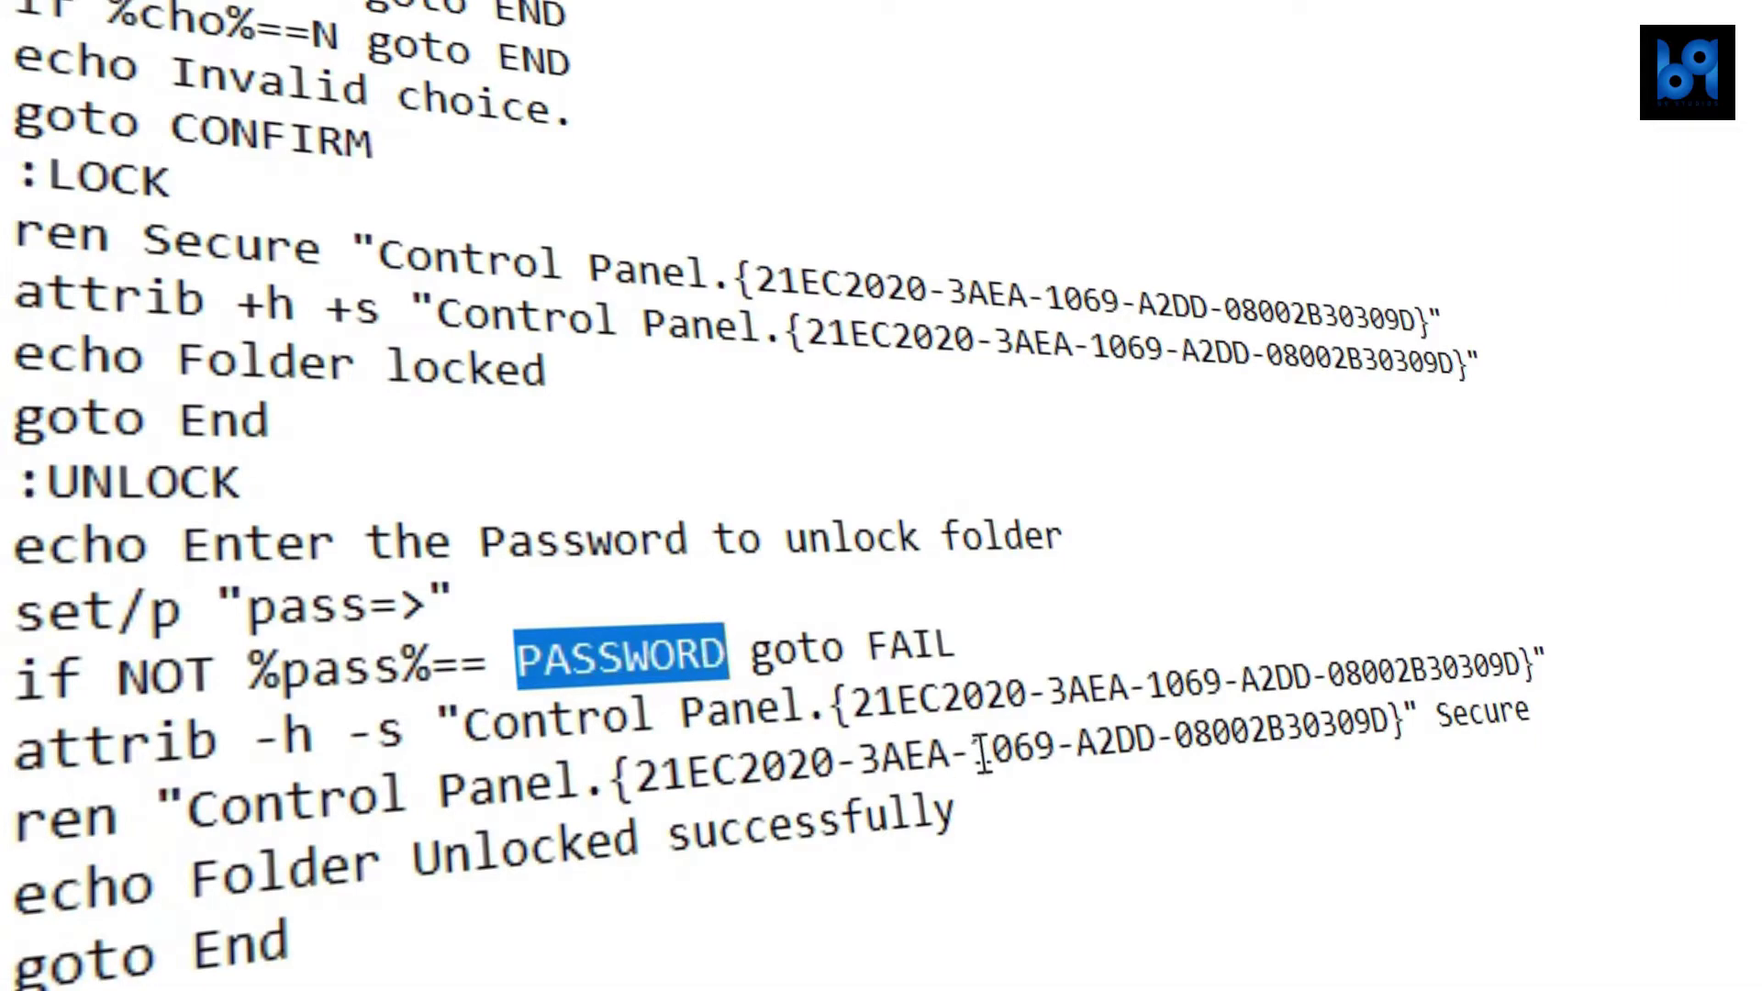
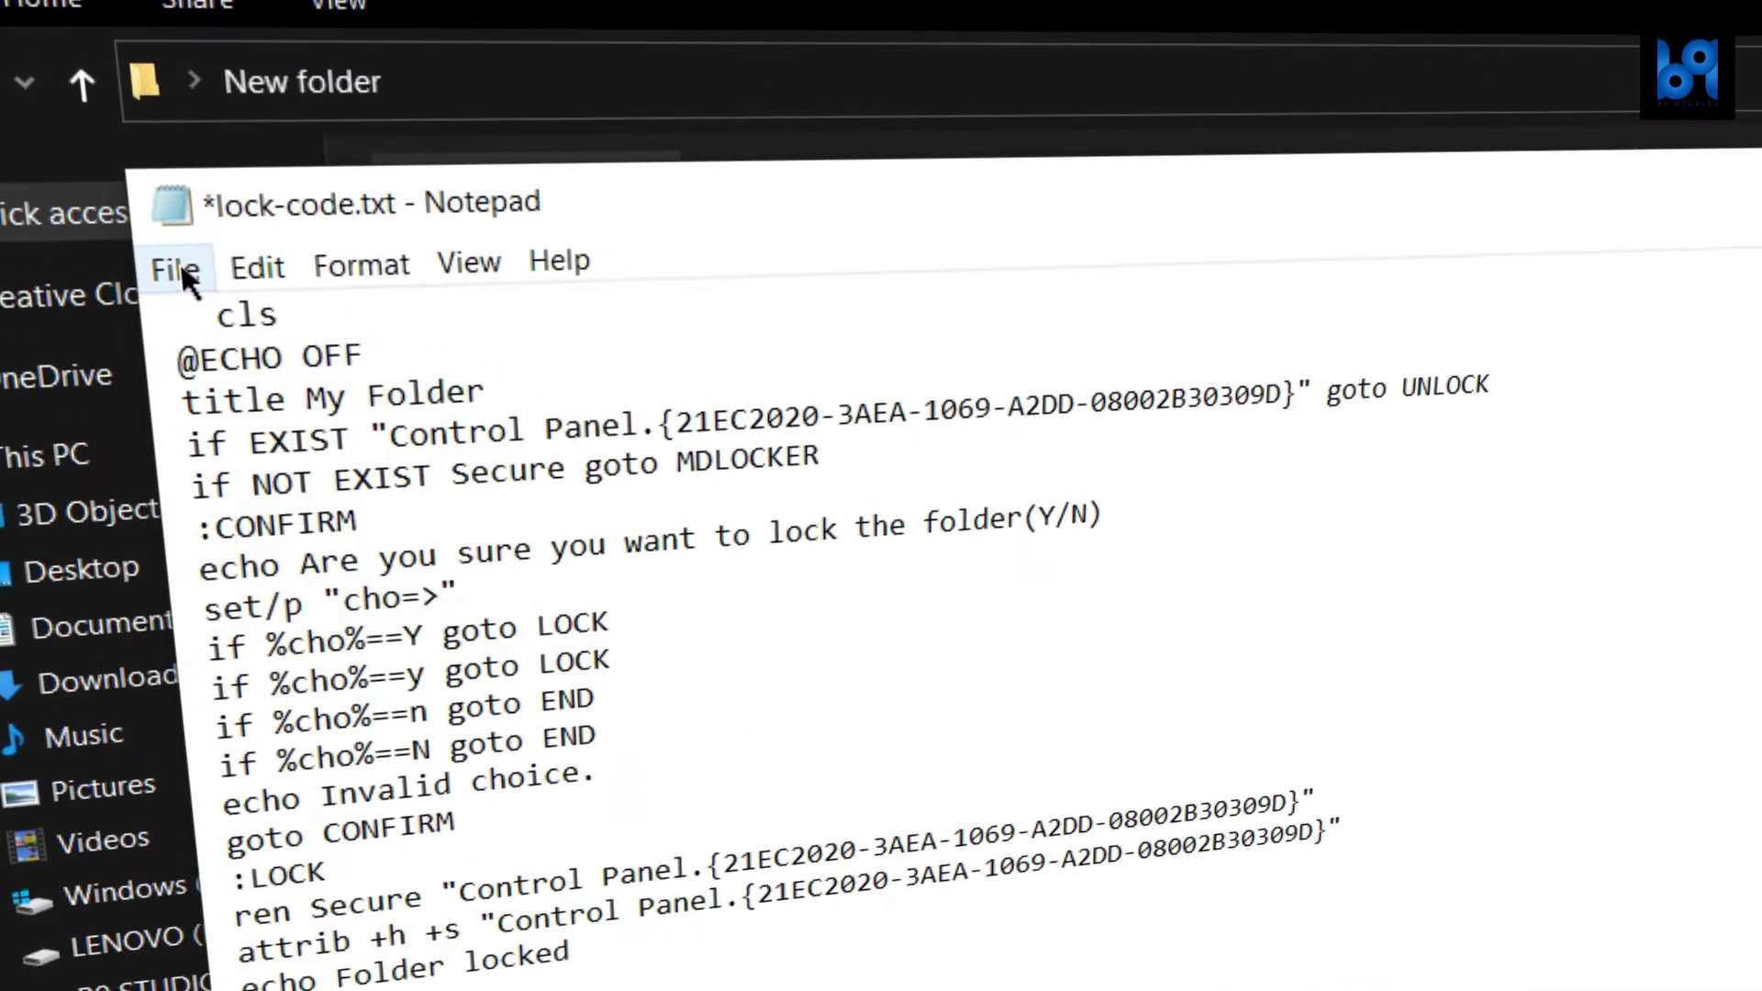
pyautogui.click(139, 160)
pyautogui.click(268, 516)
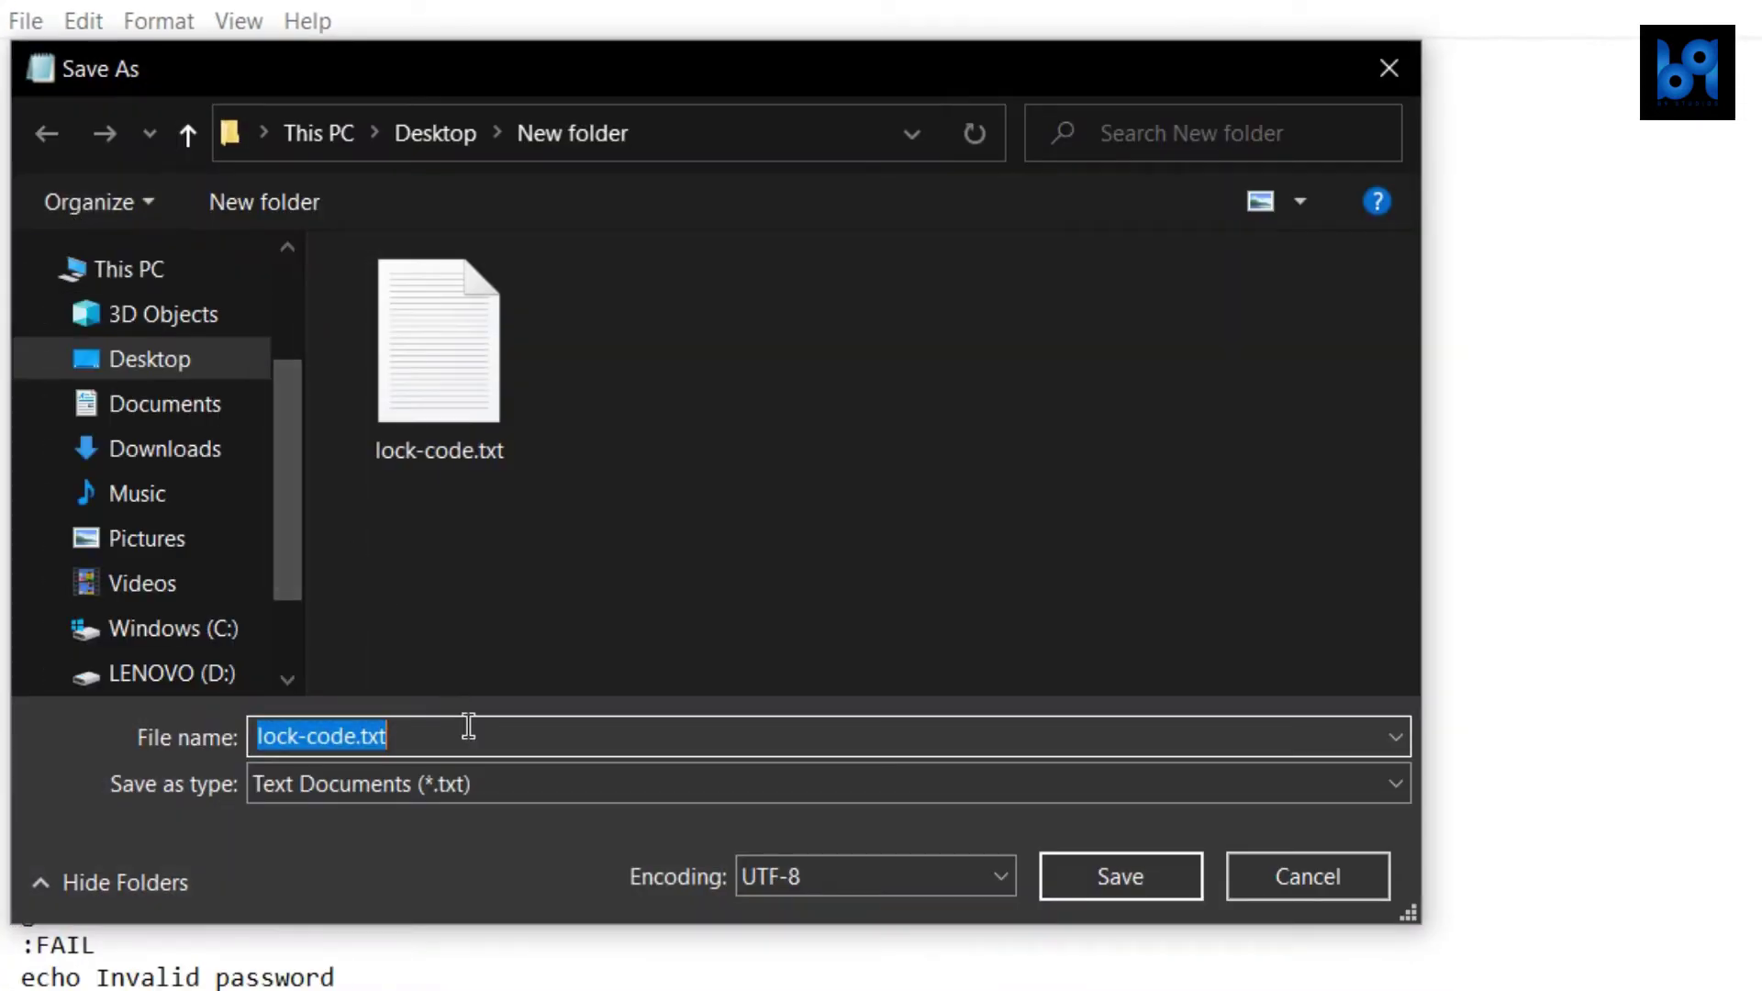
pyautogui.write('do')
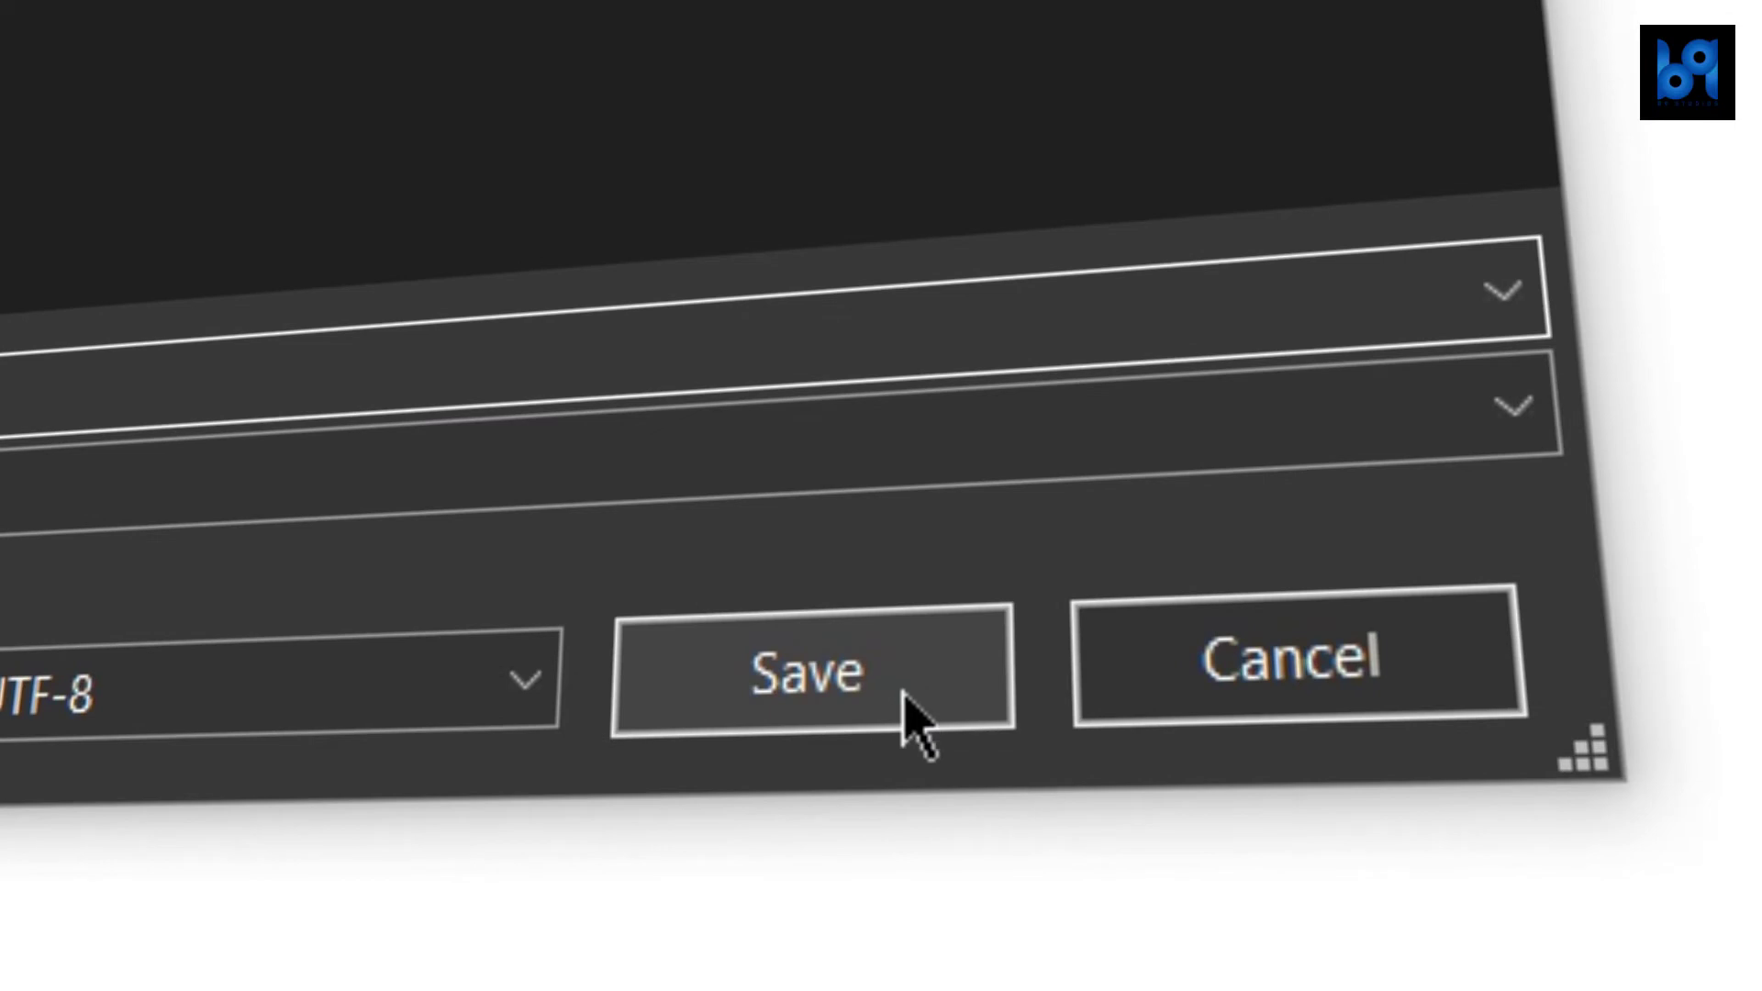
pyautogui.click(908, 717)
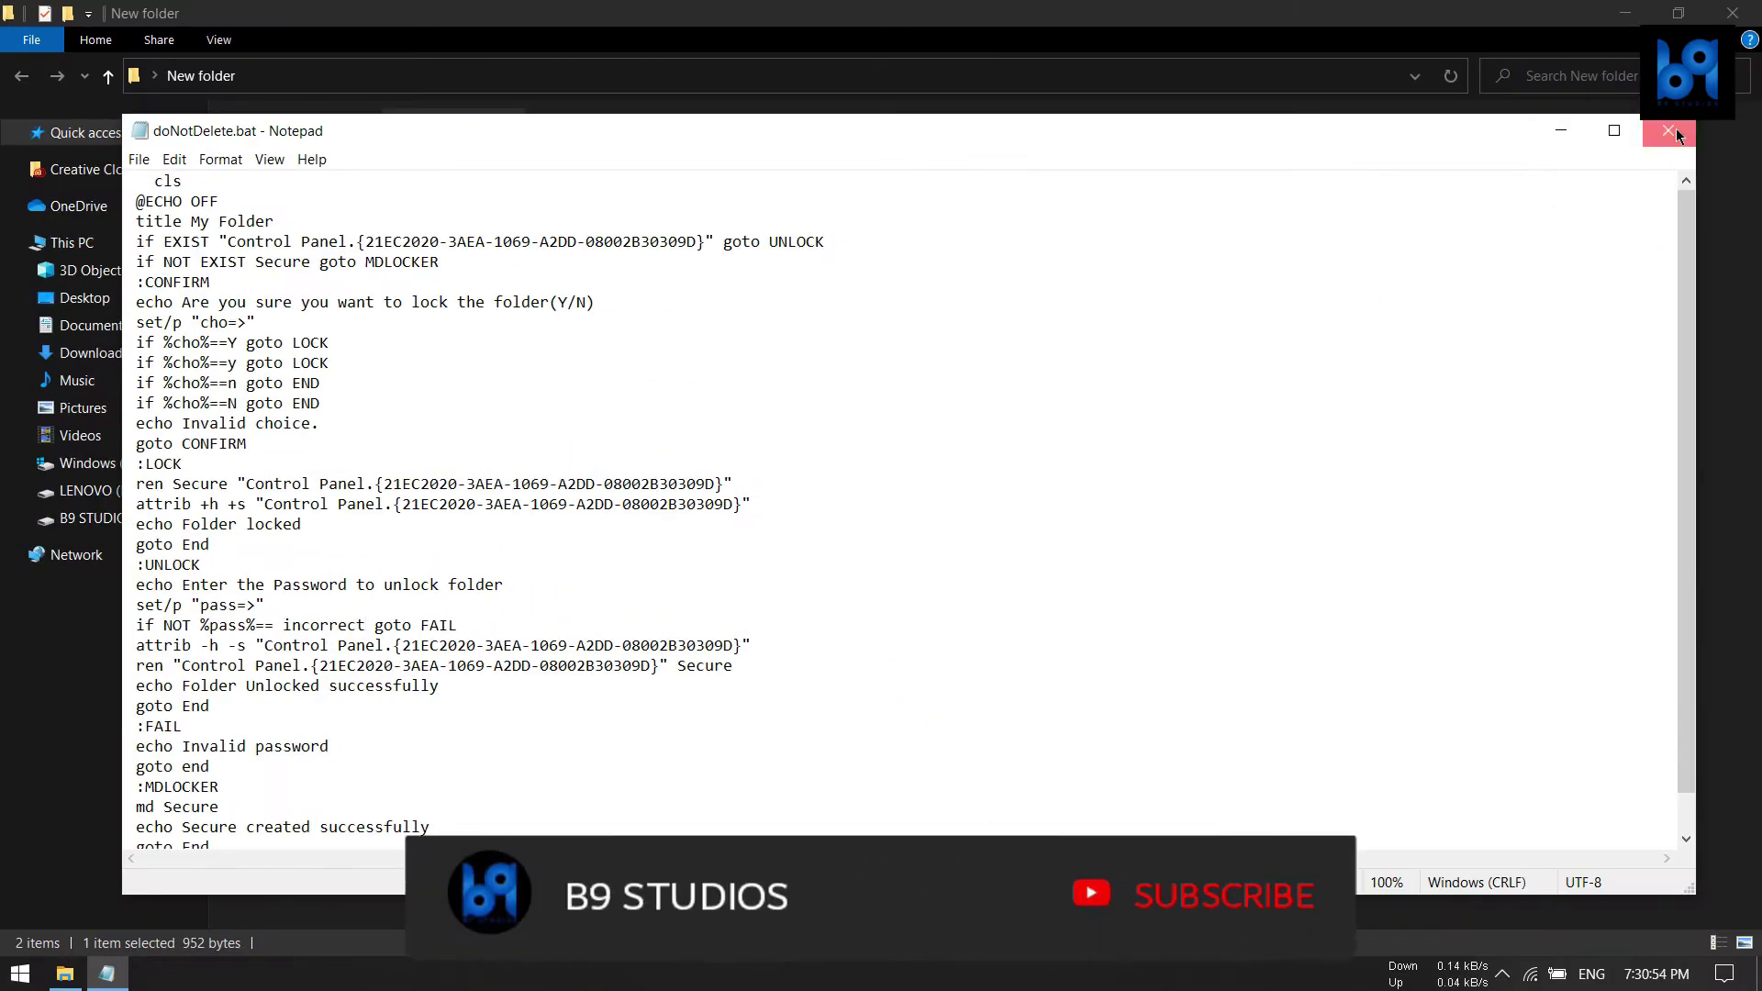
# Step: Close Notepad and delete lock-code.txt from New folder
pyautogui.click(1678, 136)
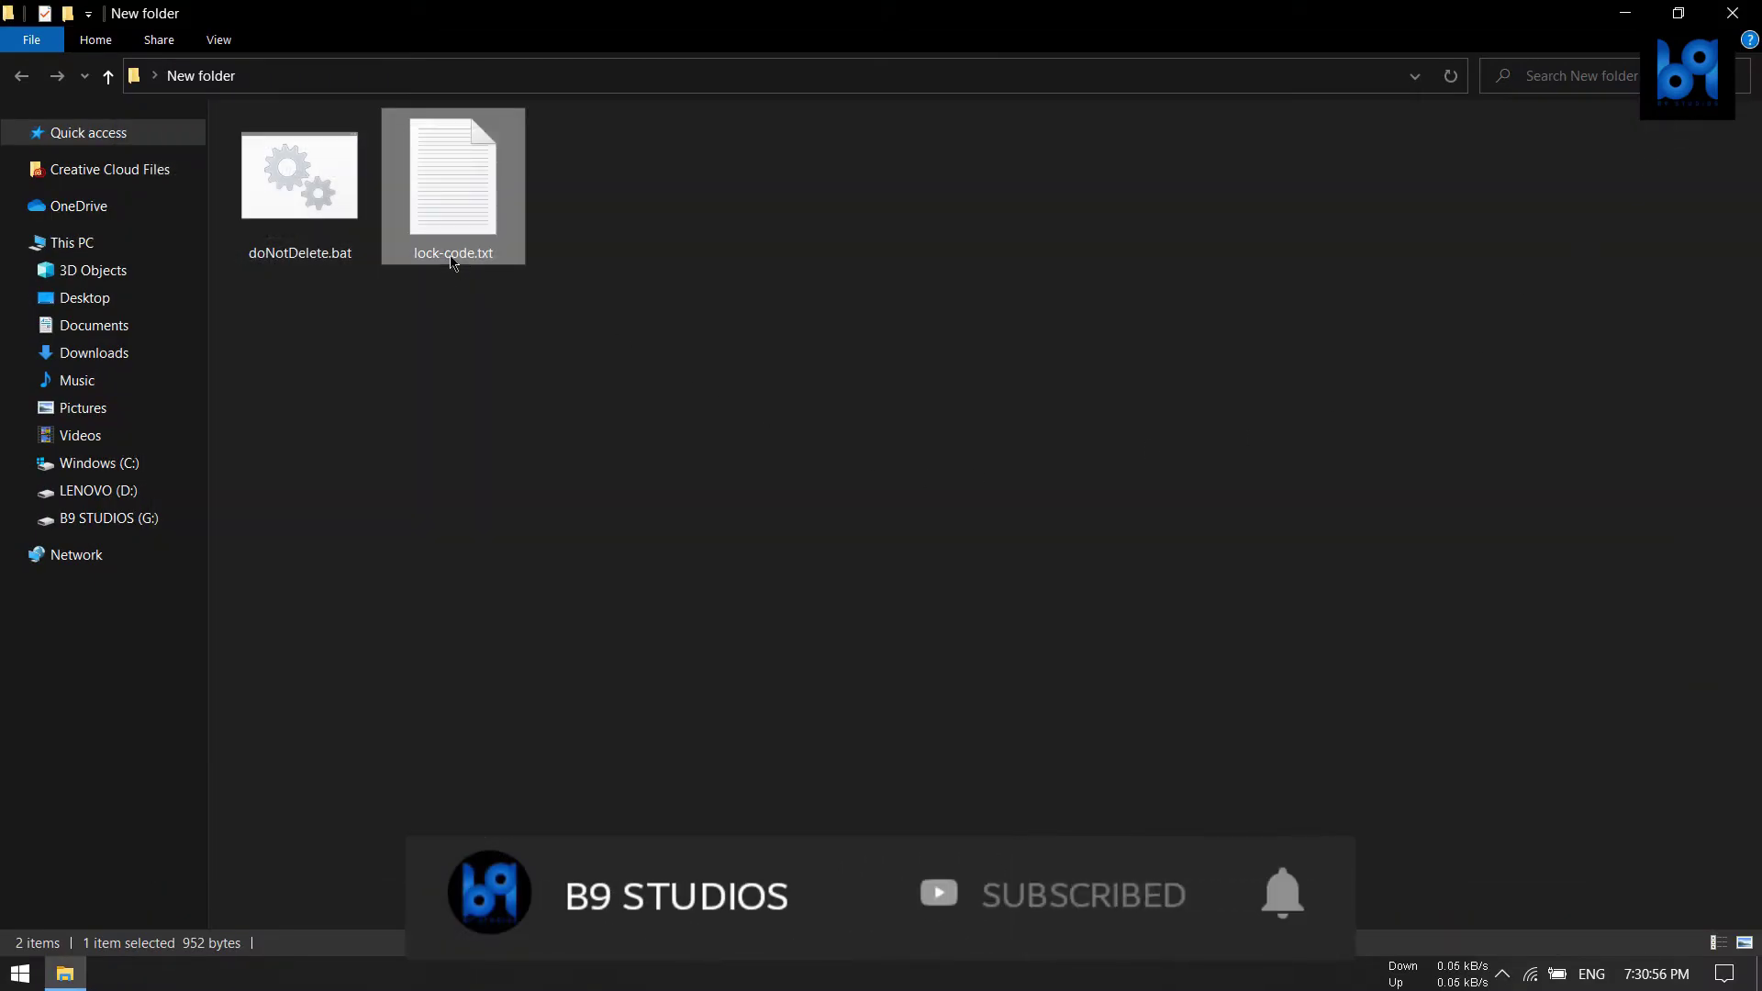
pyautogui.rightClick(497, 225)
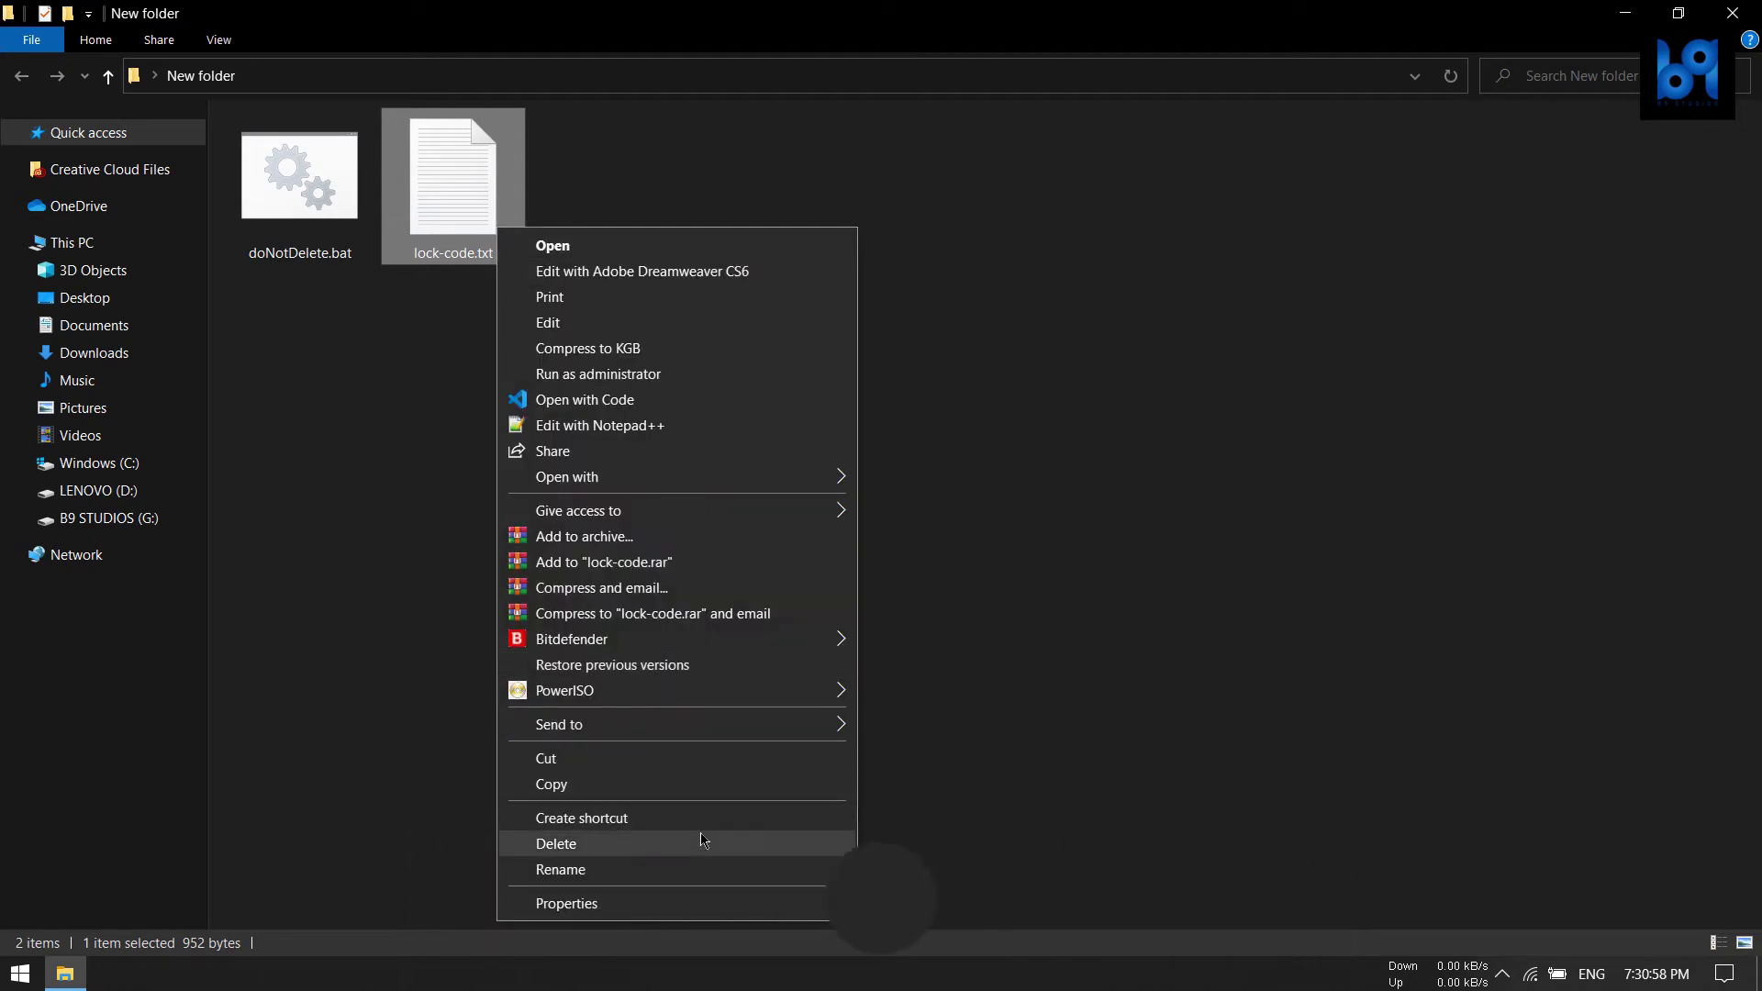
pyautogui.click(701, 843)
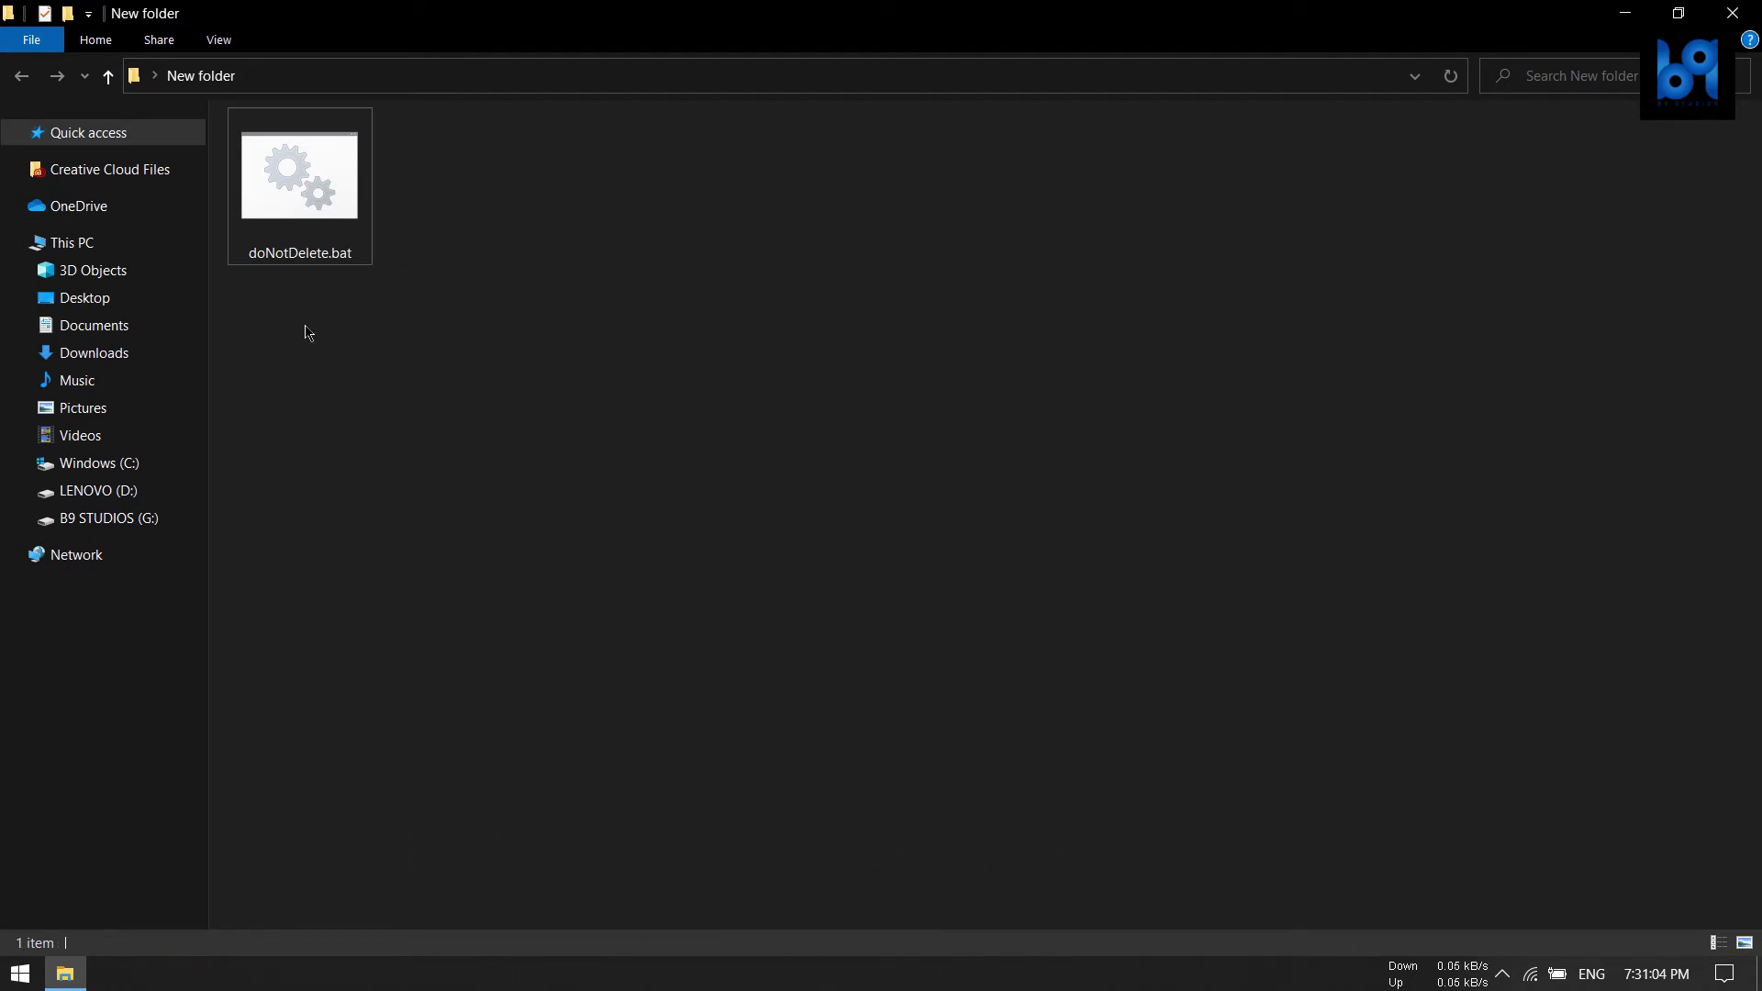
# Step: Run doNotDelete.bat to generate the Secure folder, then open Secure
pyautogui.doubleClick(305, 196)
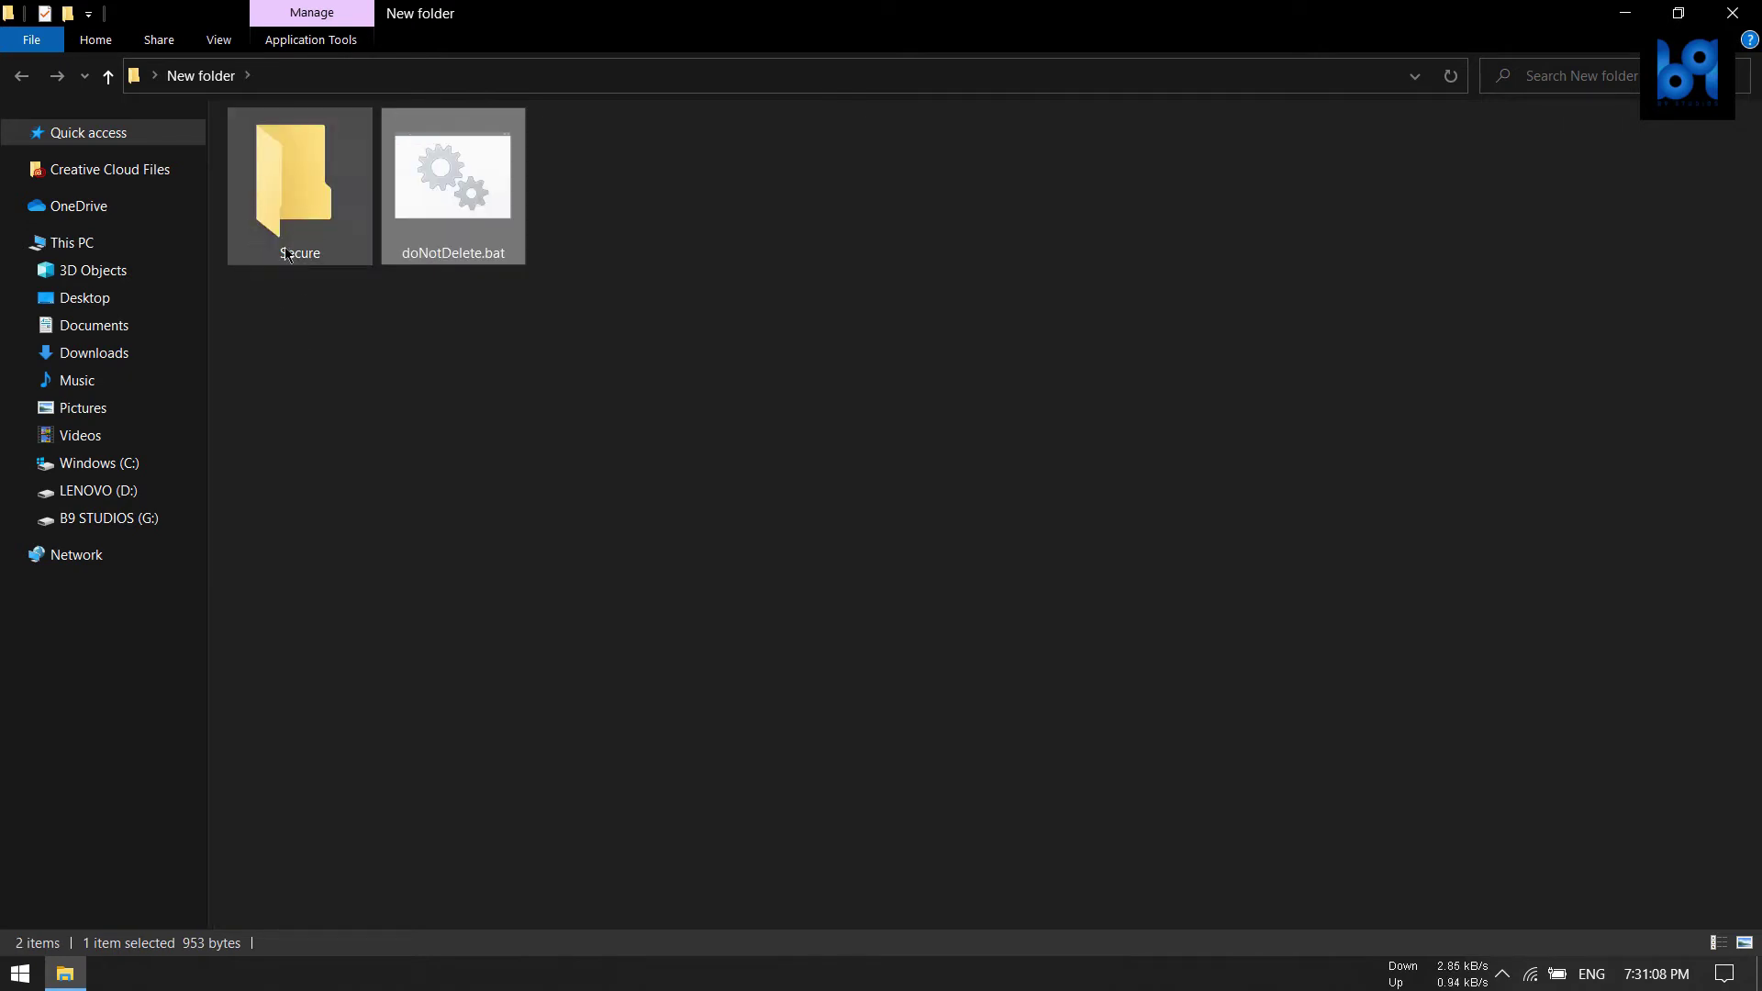
pyautogui.click(389, 411)
pyautogui.doubleClick(282, 211)
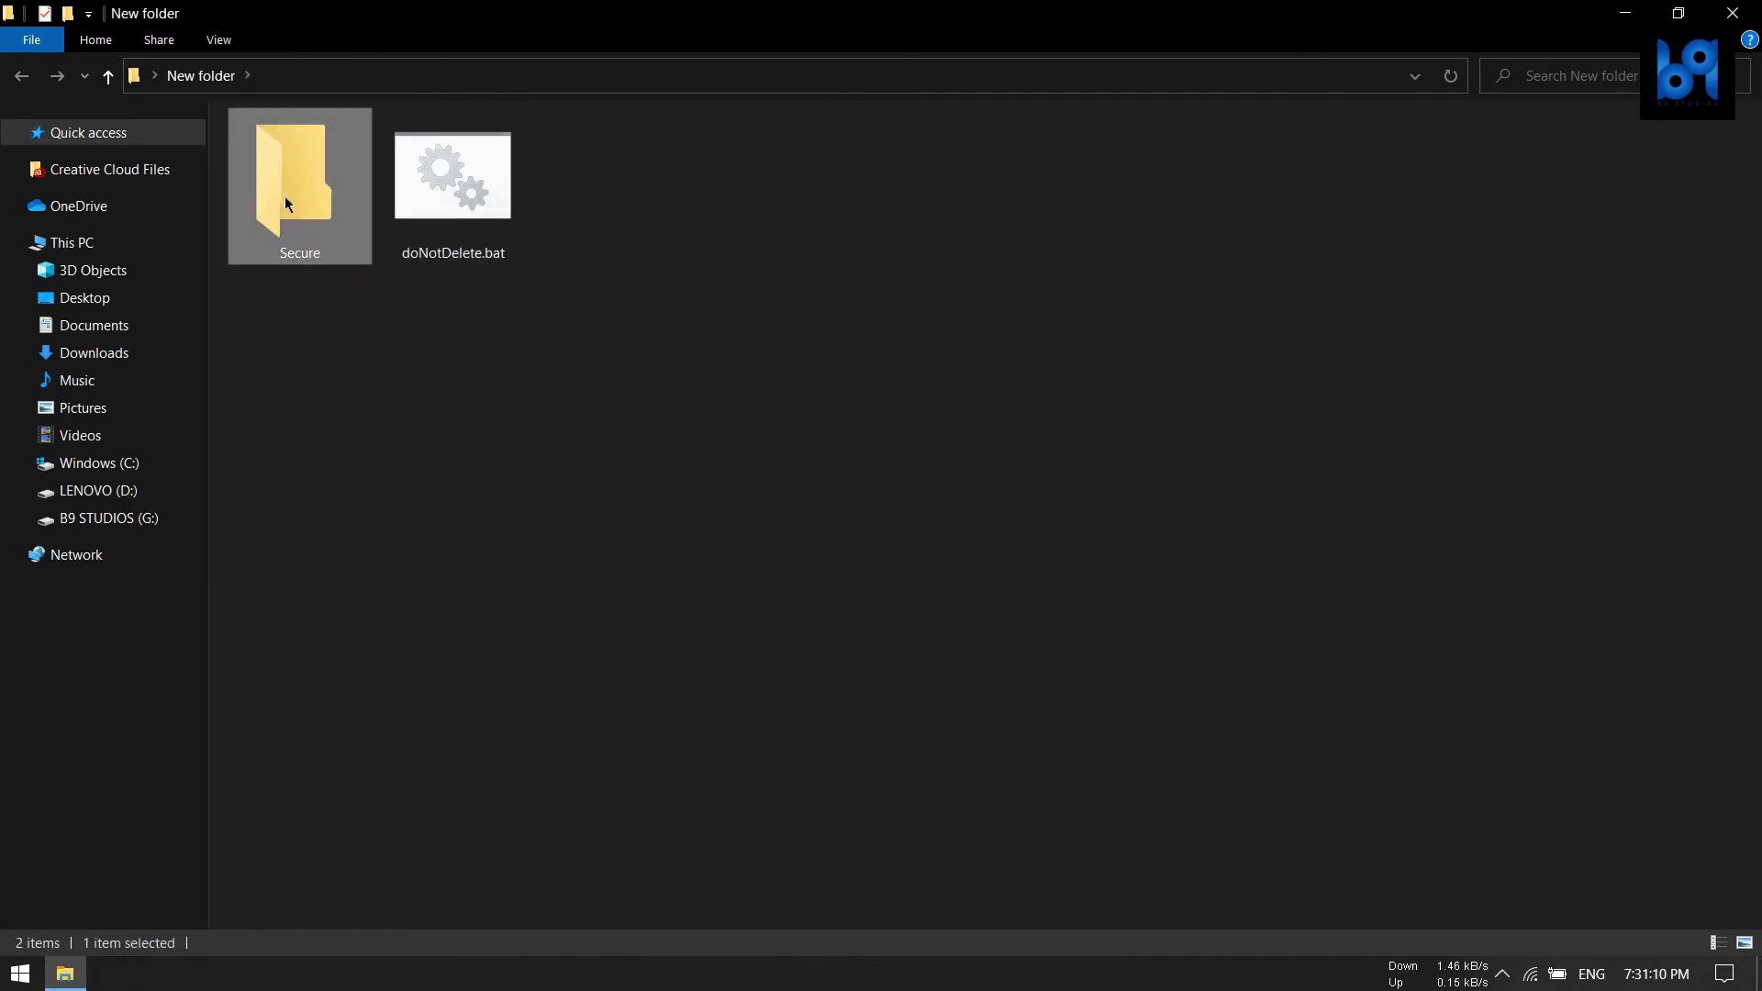
# Step: Move ig.psd and the Courses folder from the desktop into Secure
pyautogui.moveTo(796, 28); pyautogui.dragTo(730, 56)
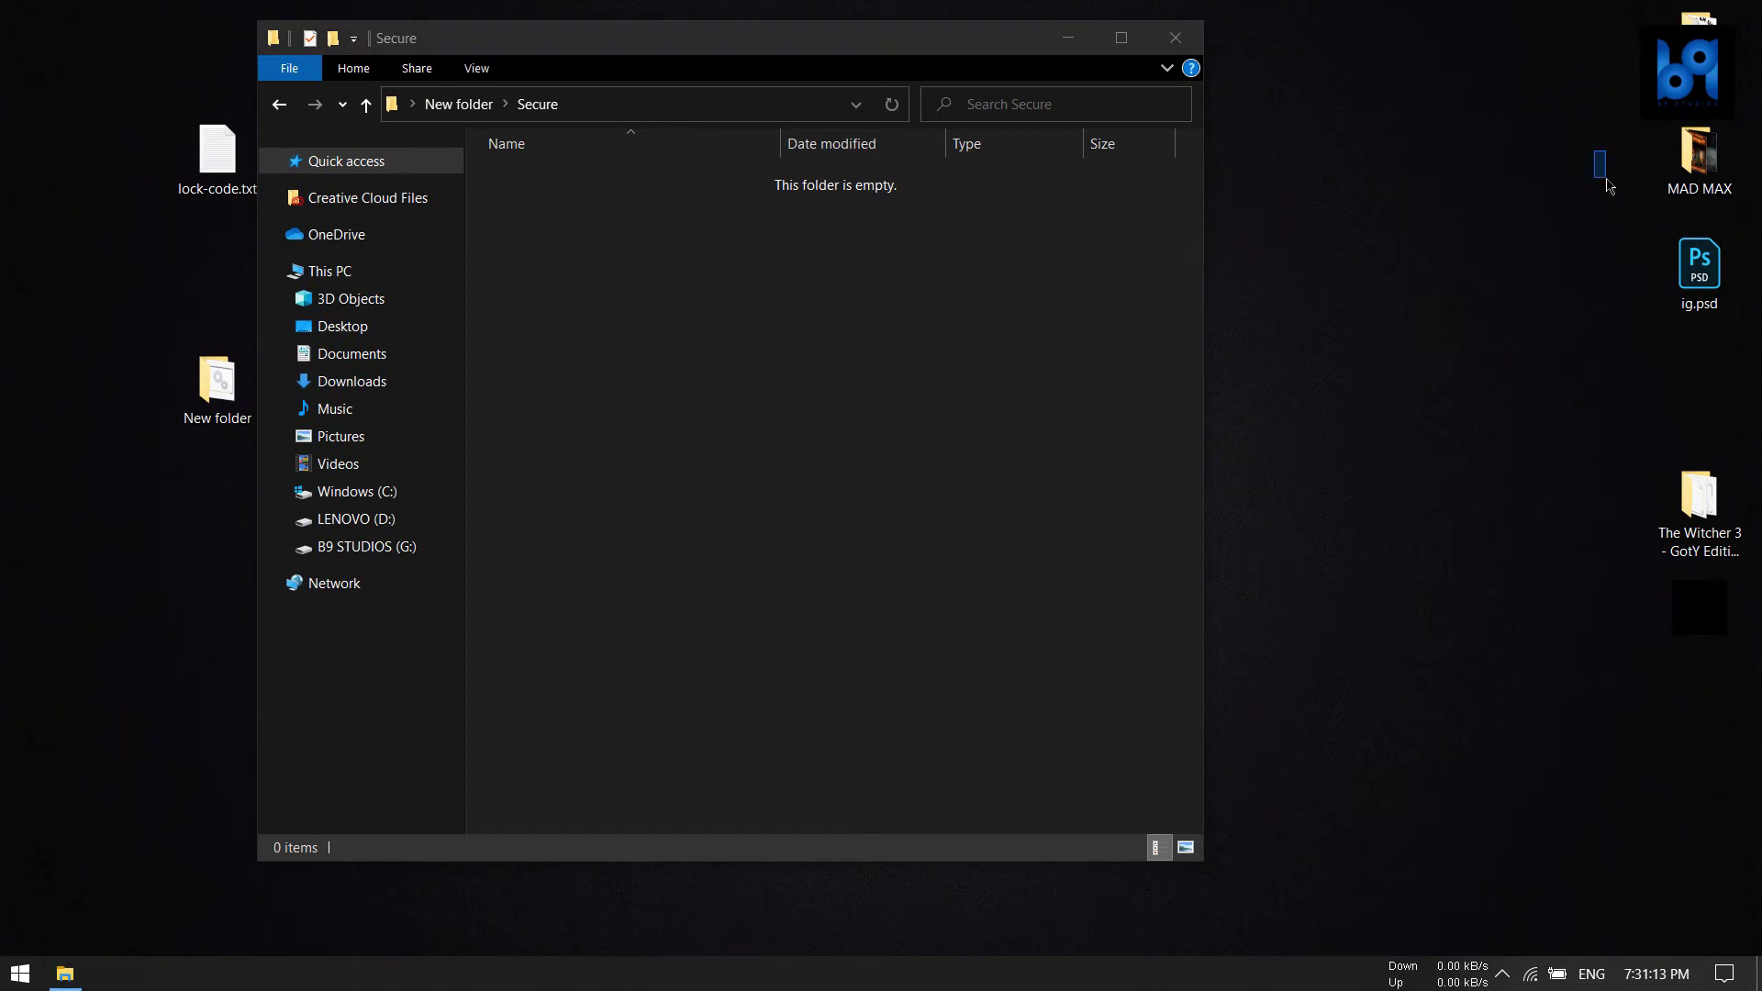
pyautogui.moveTo(1699, 264)
pyautogui.mouseDown()
pyautogui.moveTo(675, 362)
pyautogui.moveTo(932, 304)
pyautogui.mouseUp()
pyautogui.moveTo(1699, 25); pyautogui.dragTo(818, 306)
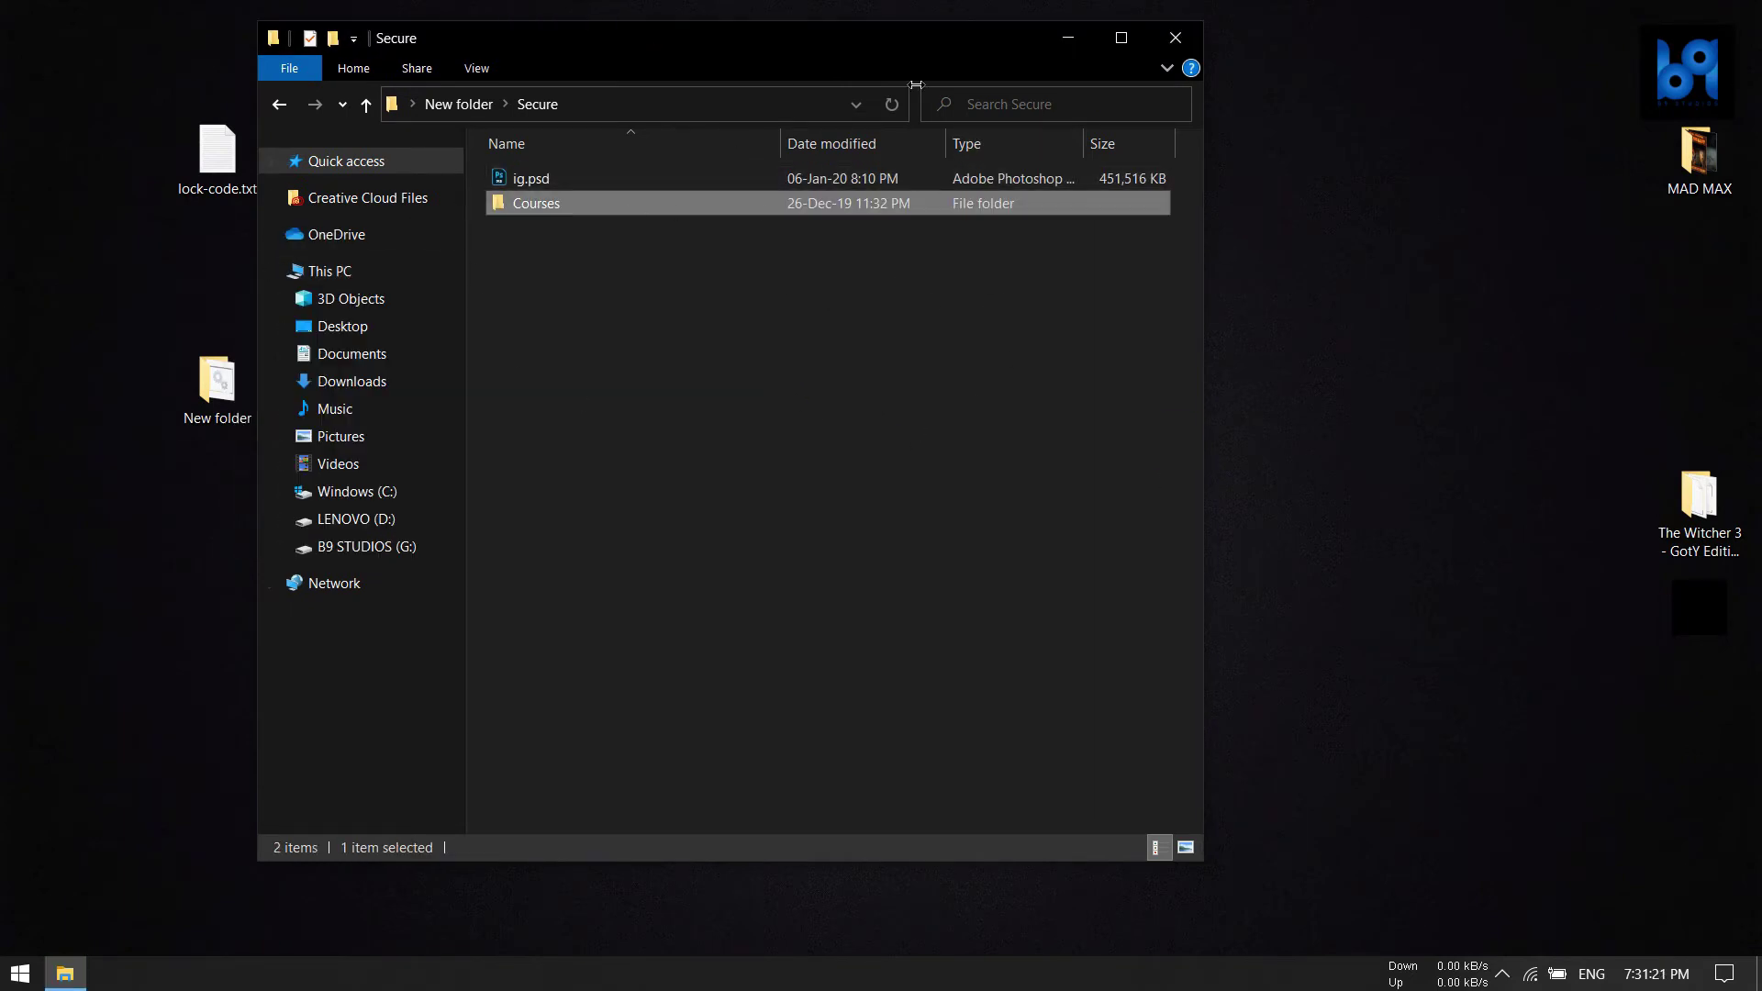
pyautogui.click(1118, 42)
pyautogui.click(107, 78)
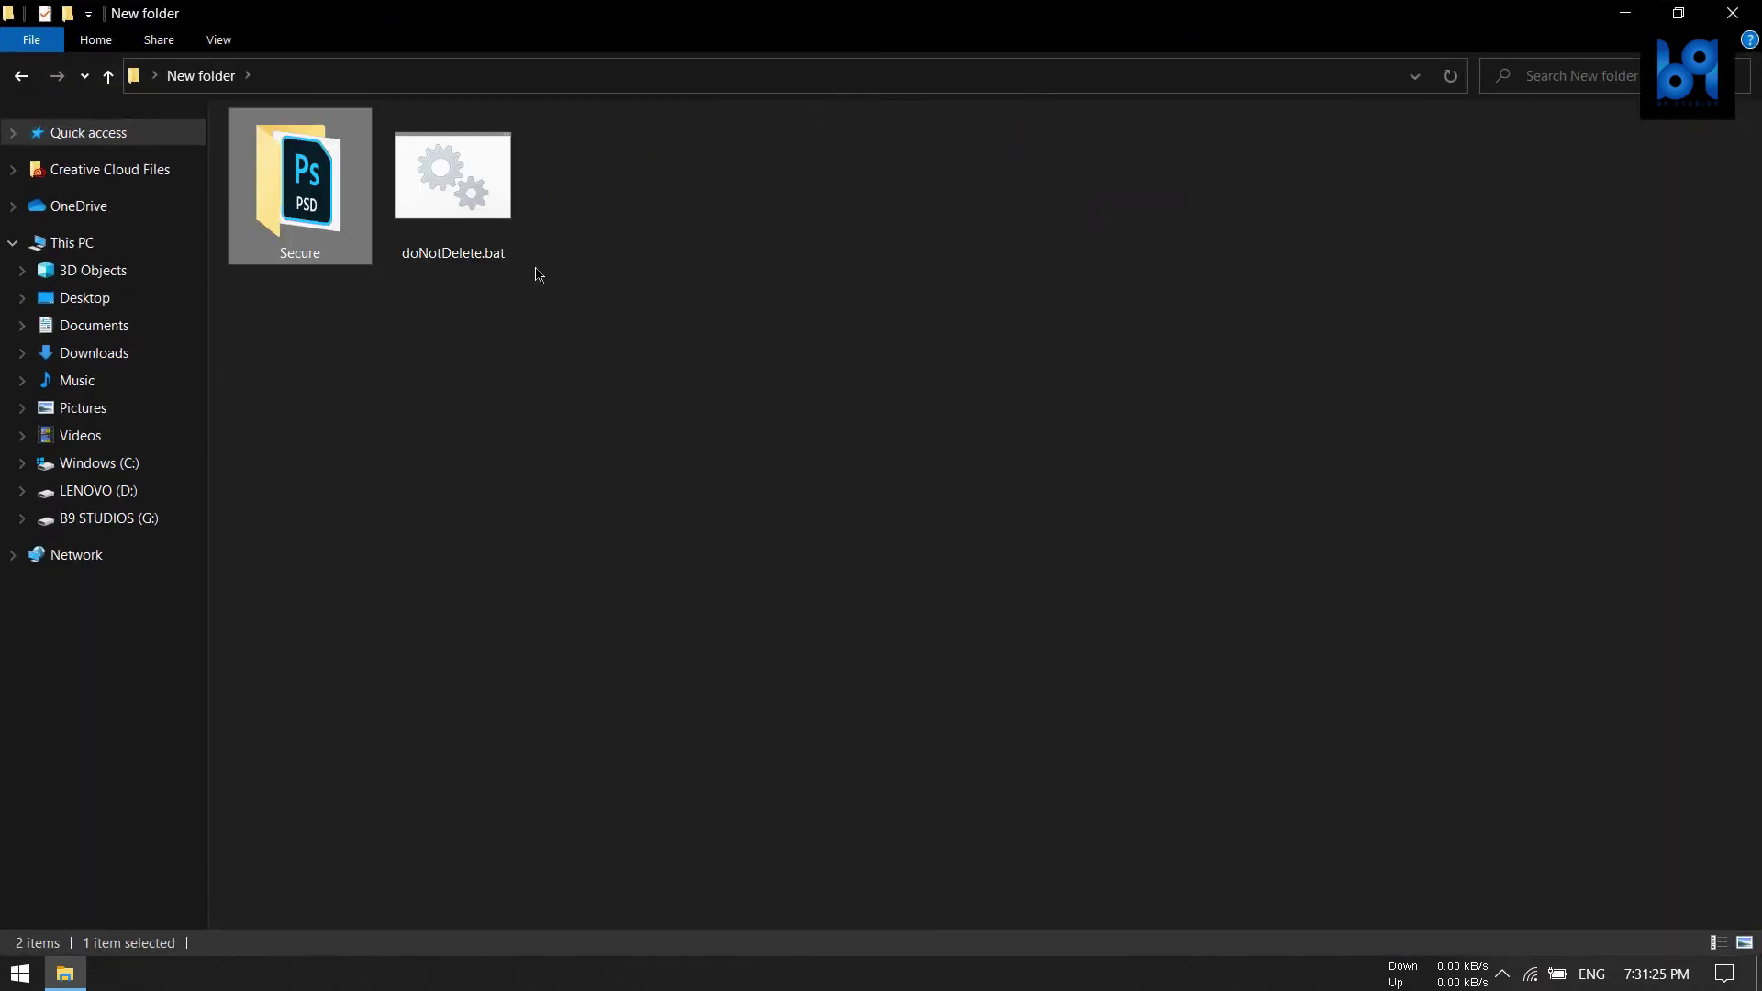
pyautogui.click(481, 213)
pyautogui.doubleClick(474, 201)
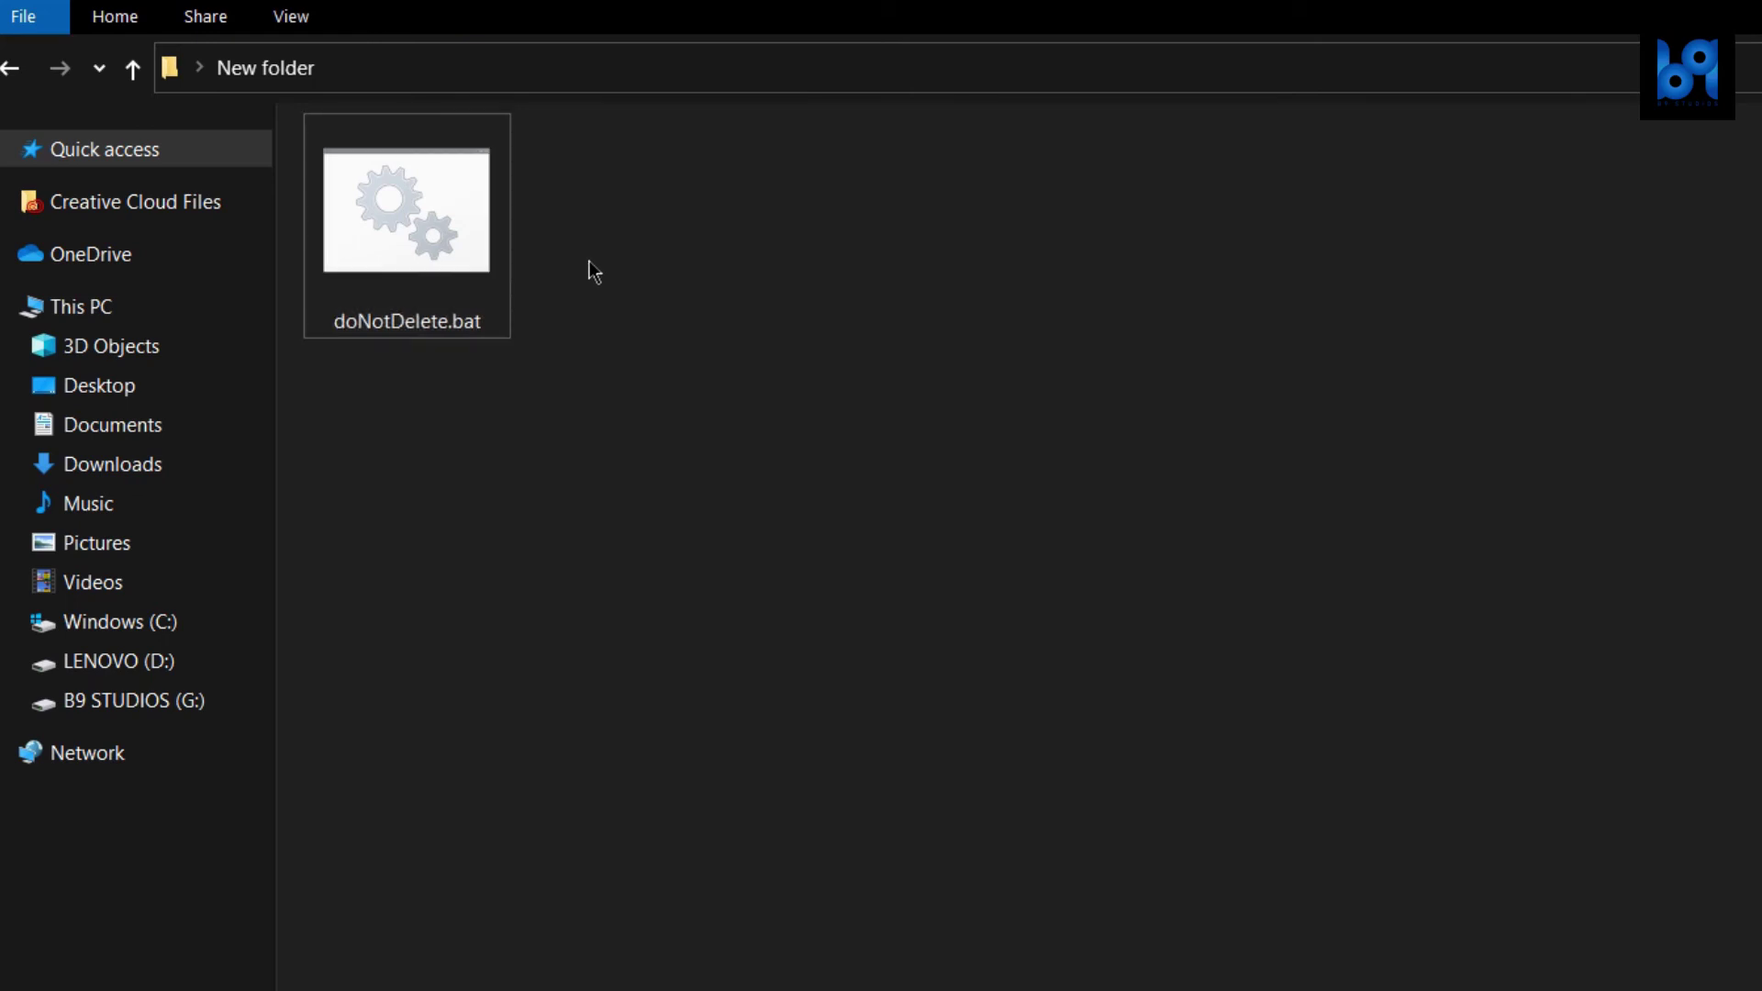
pyautogui.doubleClick(401, 218)
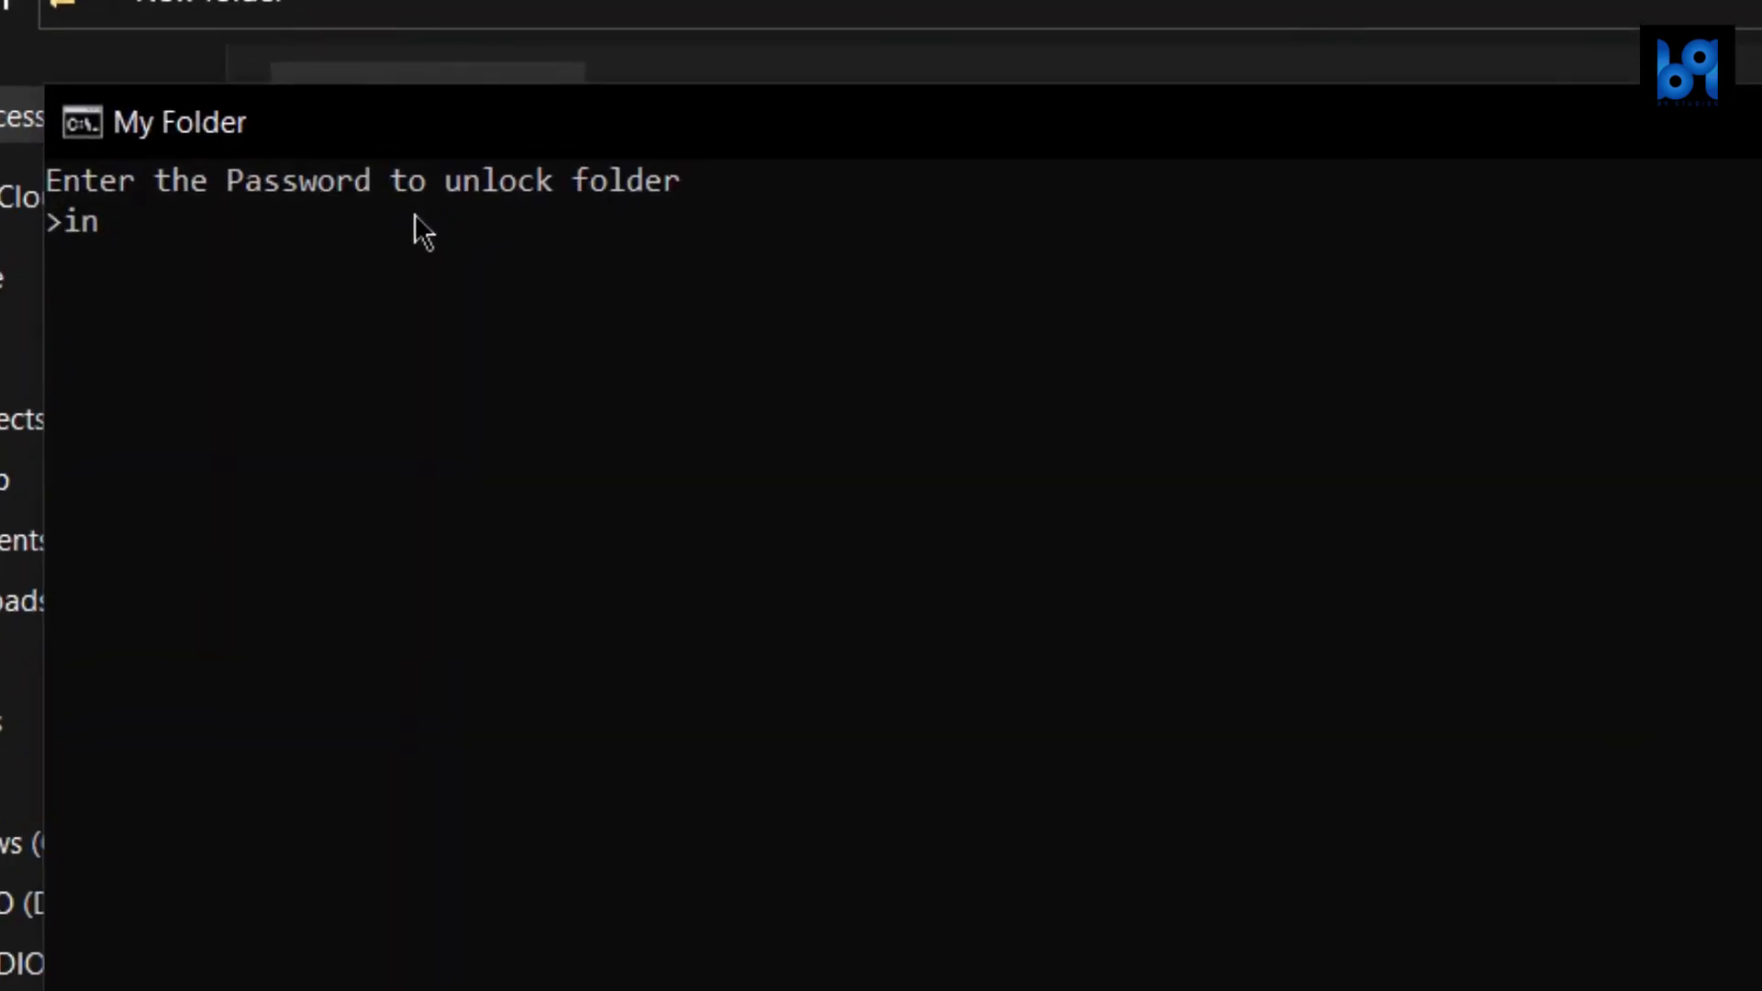
pyautogui.press('Return')
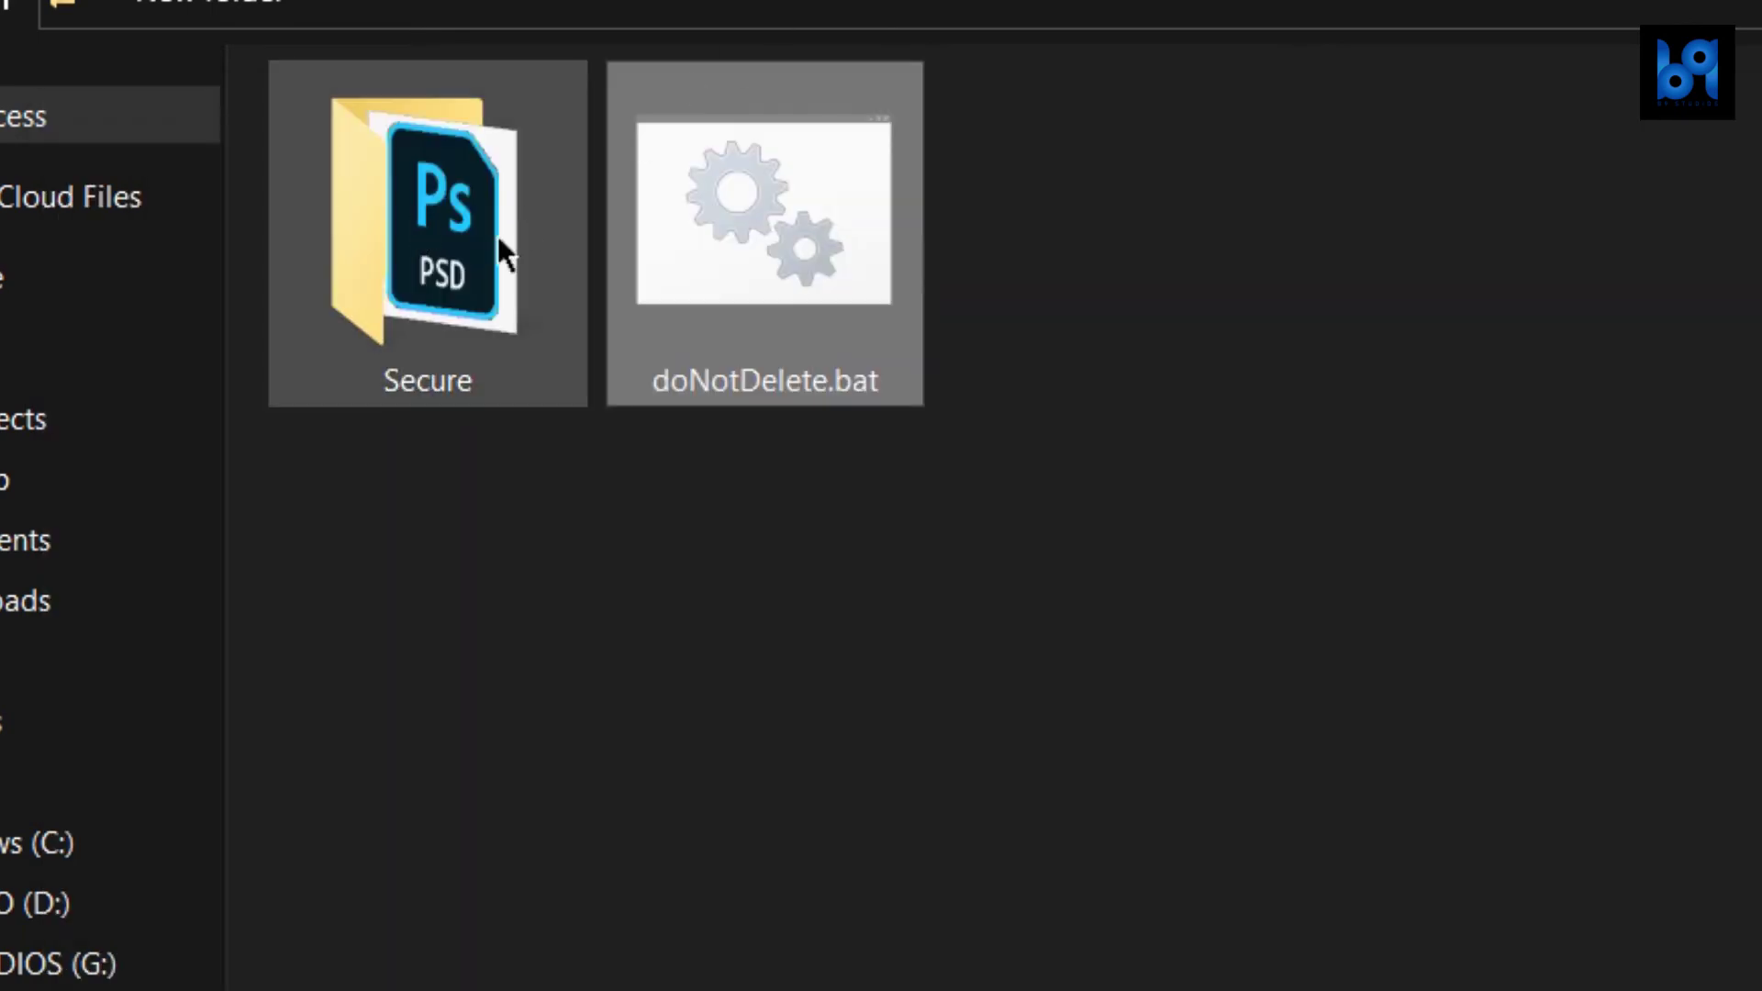